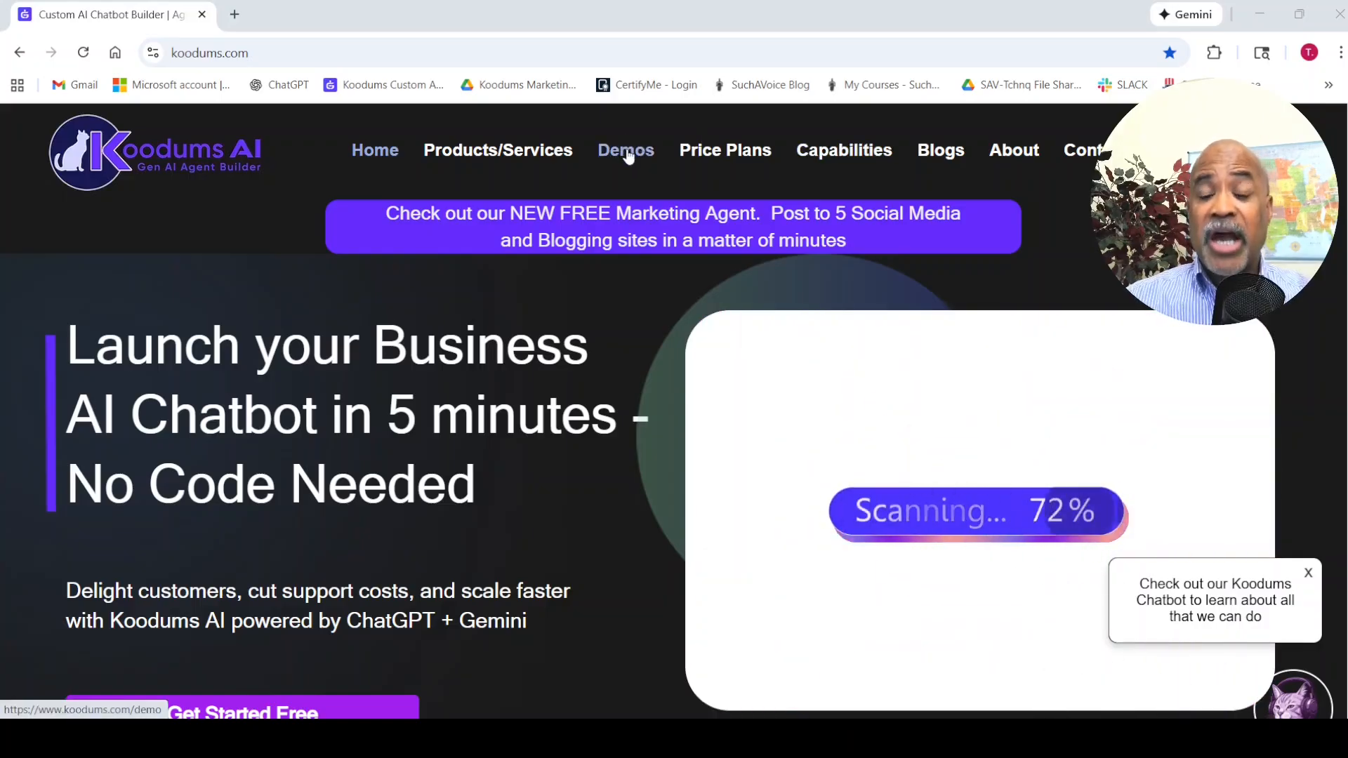
- Open the Demos page and view the Pizza Restaurant demo video in full screen
{"action": "left_click", "coordinate": [628, 156]}
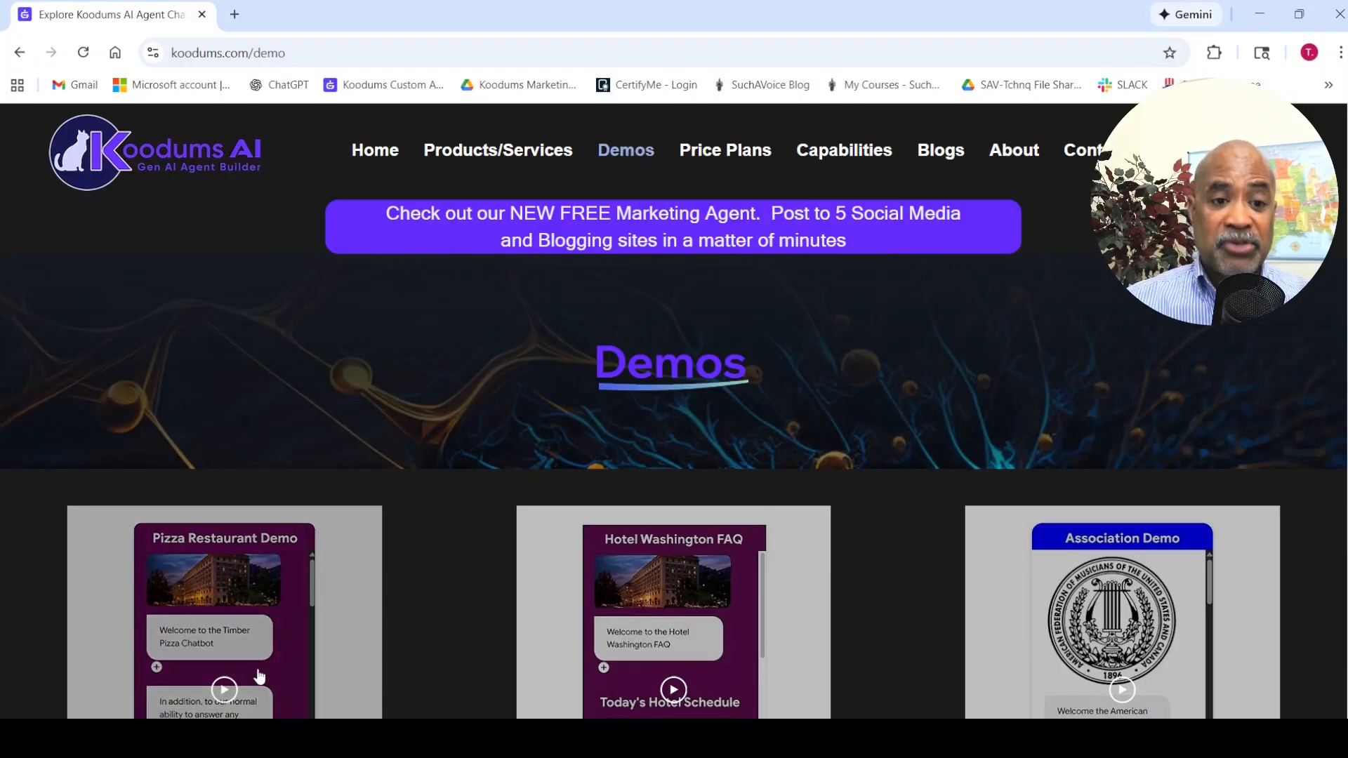
{"action": "scroll", "coordinate": [436, 687], "scroll_direction": "down", "scroll_amount": 4}
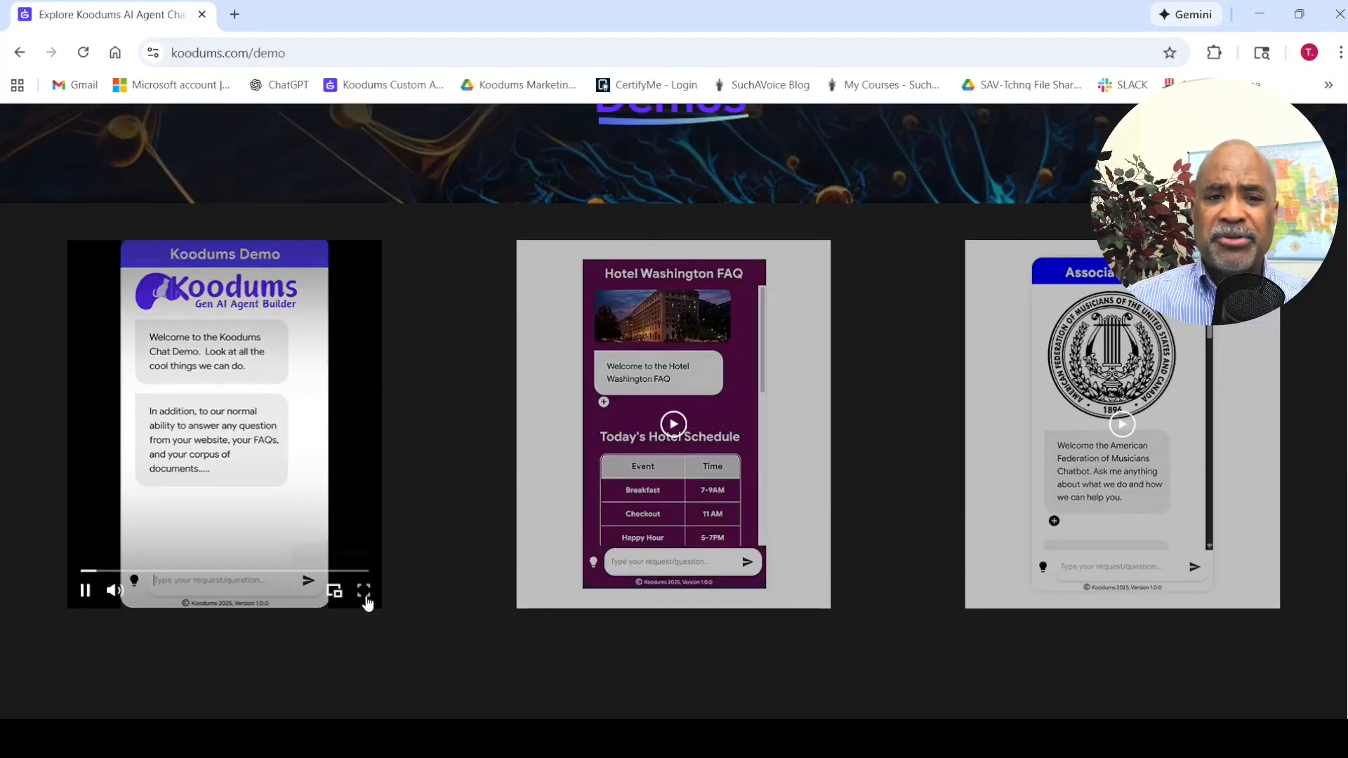
{"action": "left_click", "coordinate": [368, 596]}
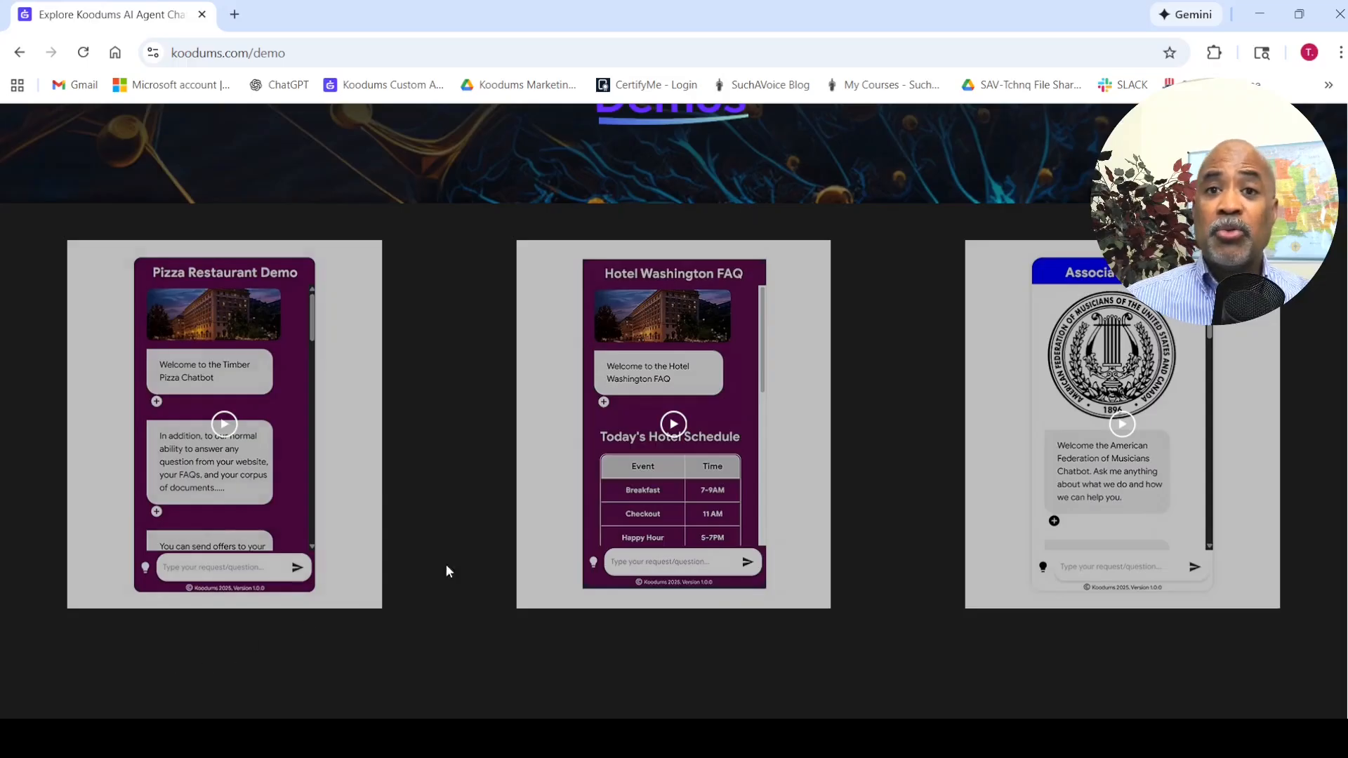
{"action": "scroll", "coordinate": [1010, 456], "scroll_direction": "up", "scroll_amount": 4}
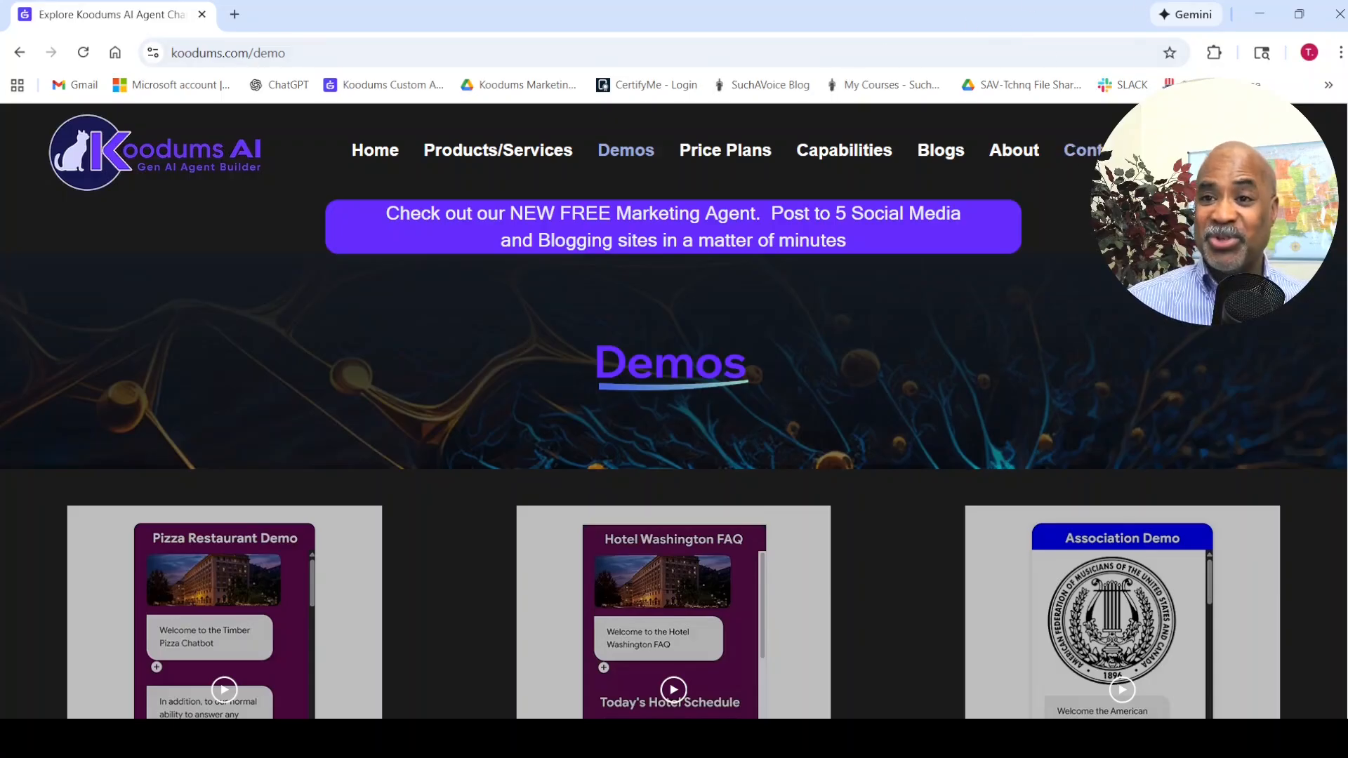
- Go to the agent builder and open the LP Concierge agent created on 2025-07-24 from the agents list
{"action": "left_click", "coordinate": [1225, 150]}
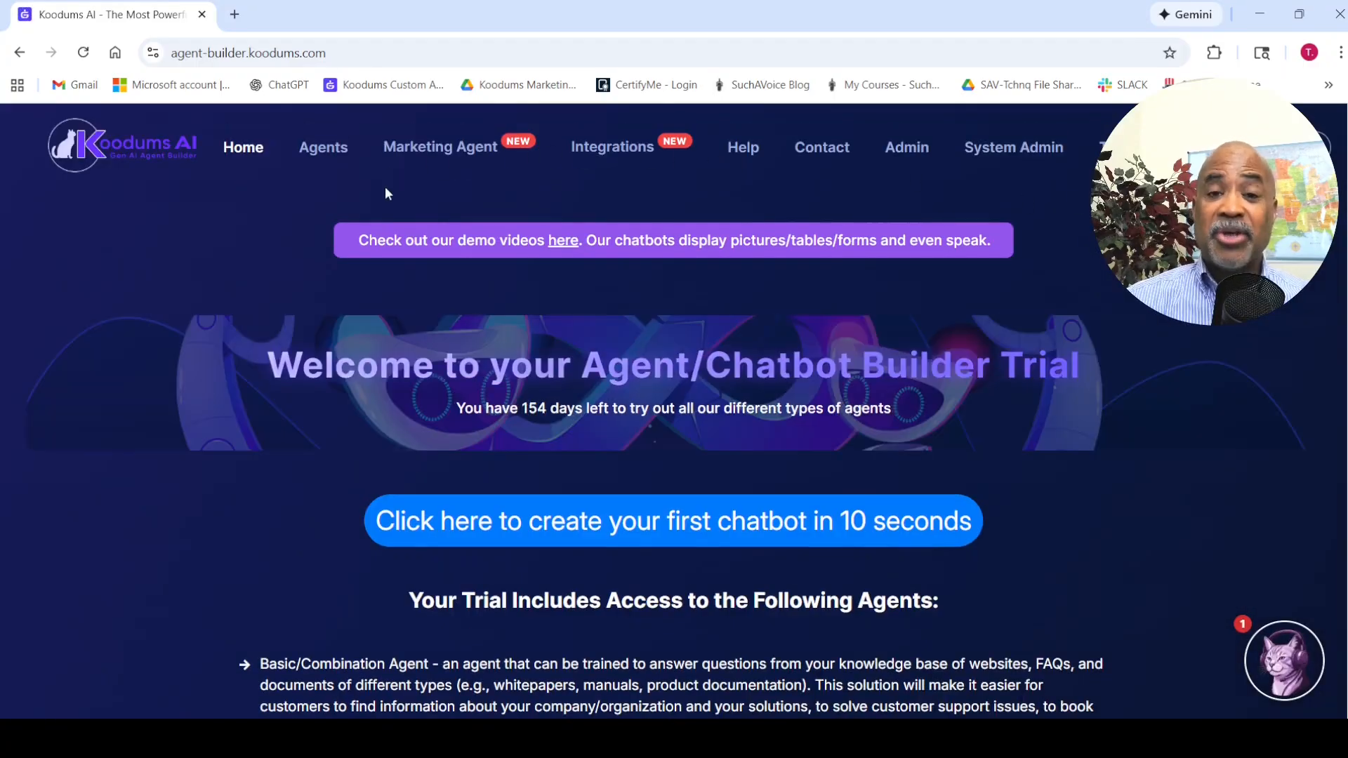
{"action": "left_click", "coordinate": [338, 154]}
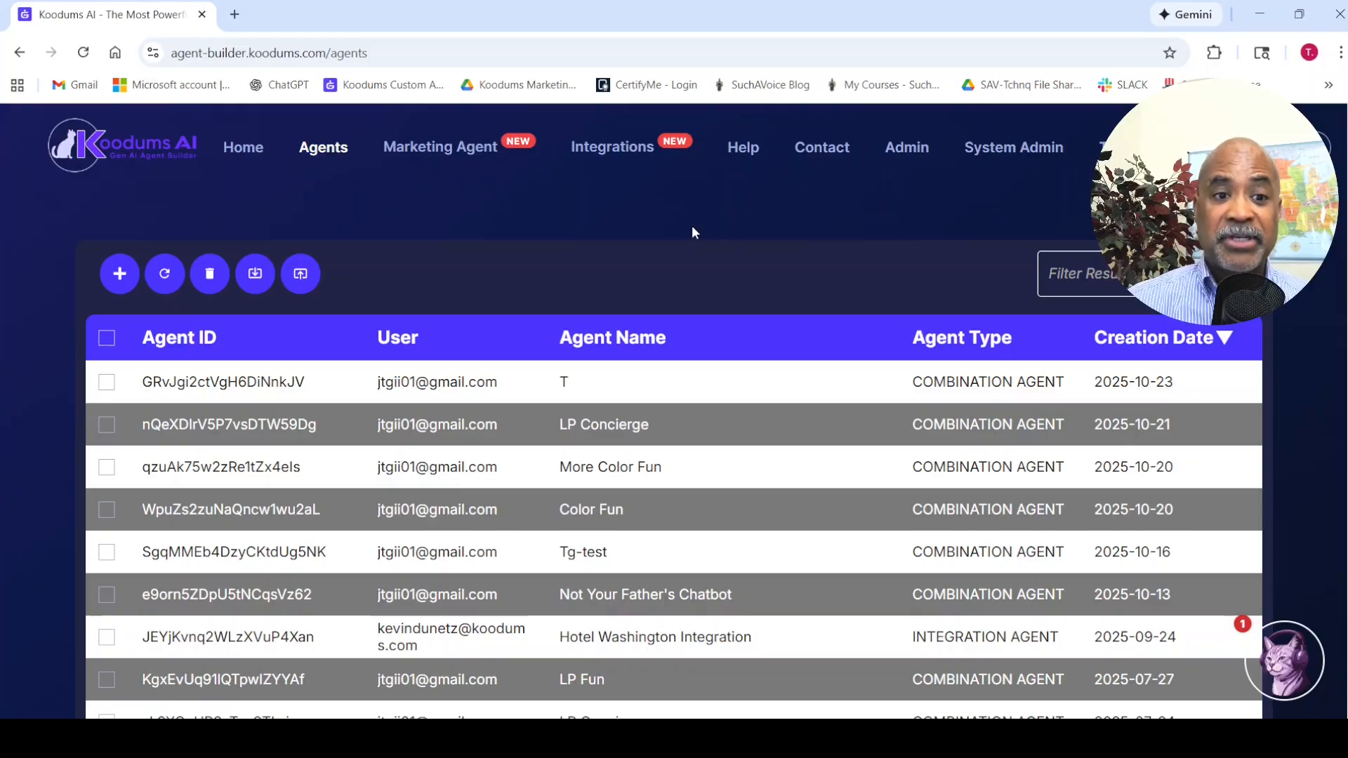
{"action": "scroll", "coordinate": [688, 228], "scroll_direction": "down", "scroll_amount": 5}
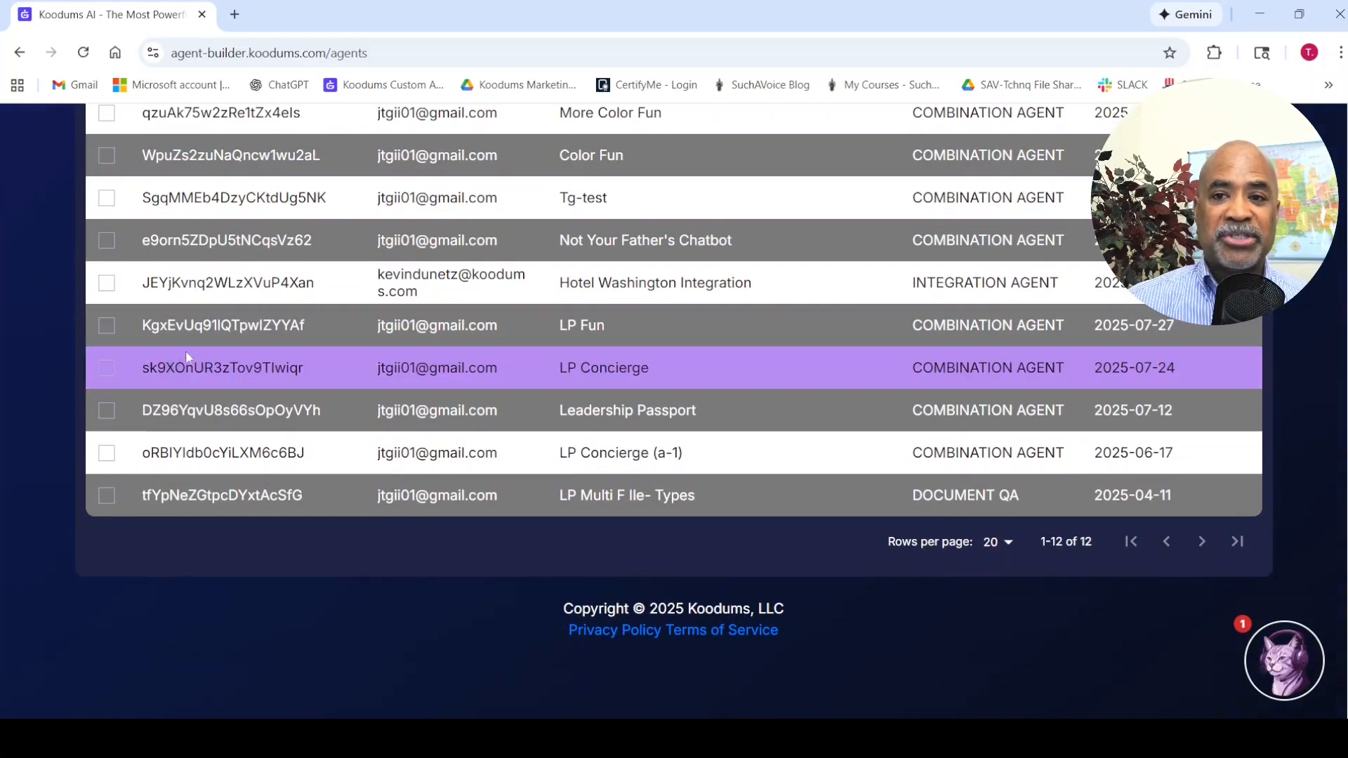
{"action": "left_click", "coordinate": [188, 367]}
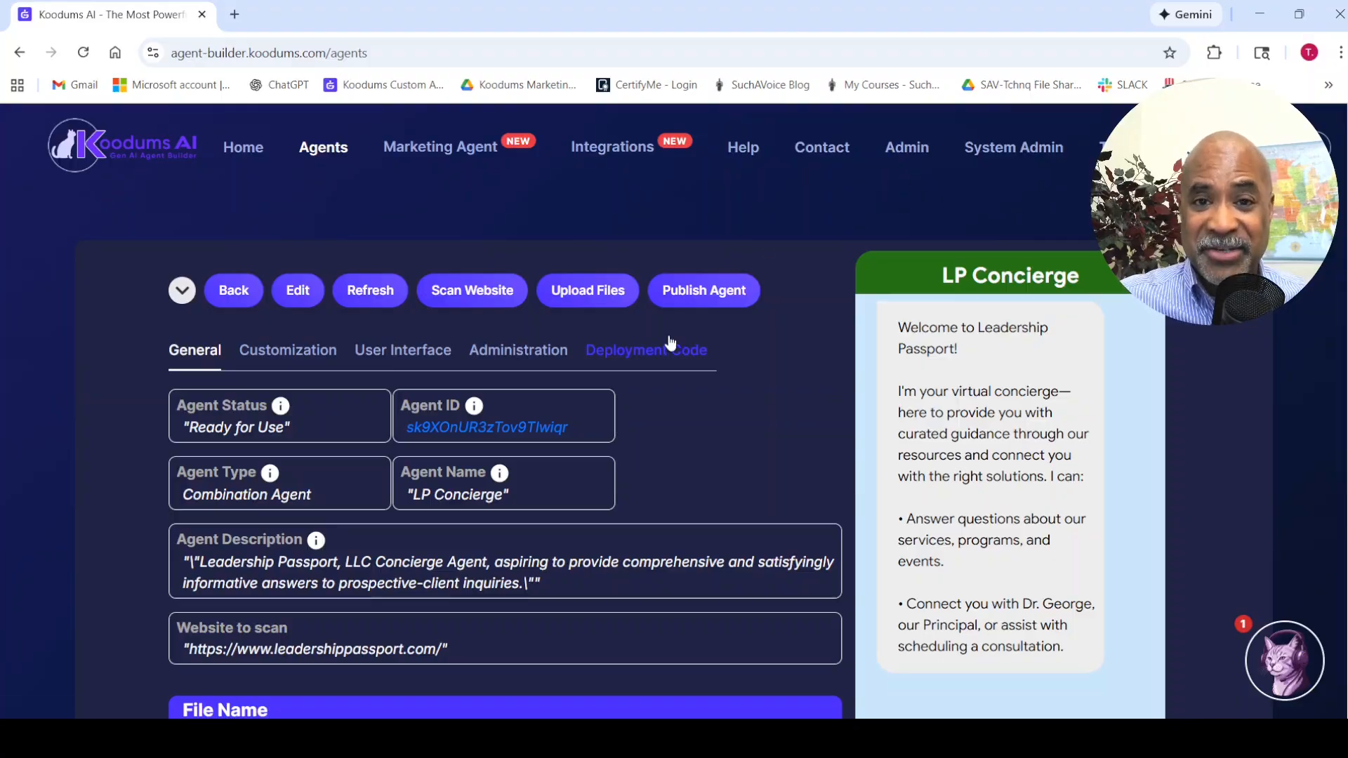
- Open the agent's Customization settings for editing and go to the Easy FAQ And Action Config section
{"action": "left_click", "coordinate": [284, 359]}
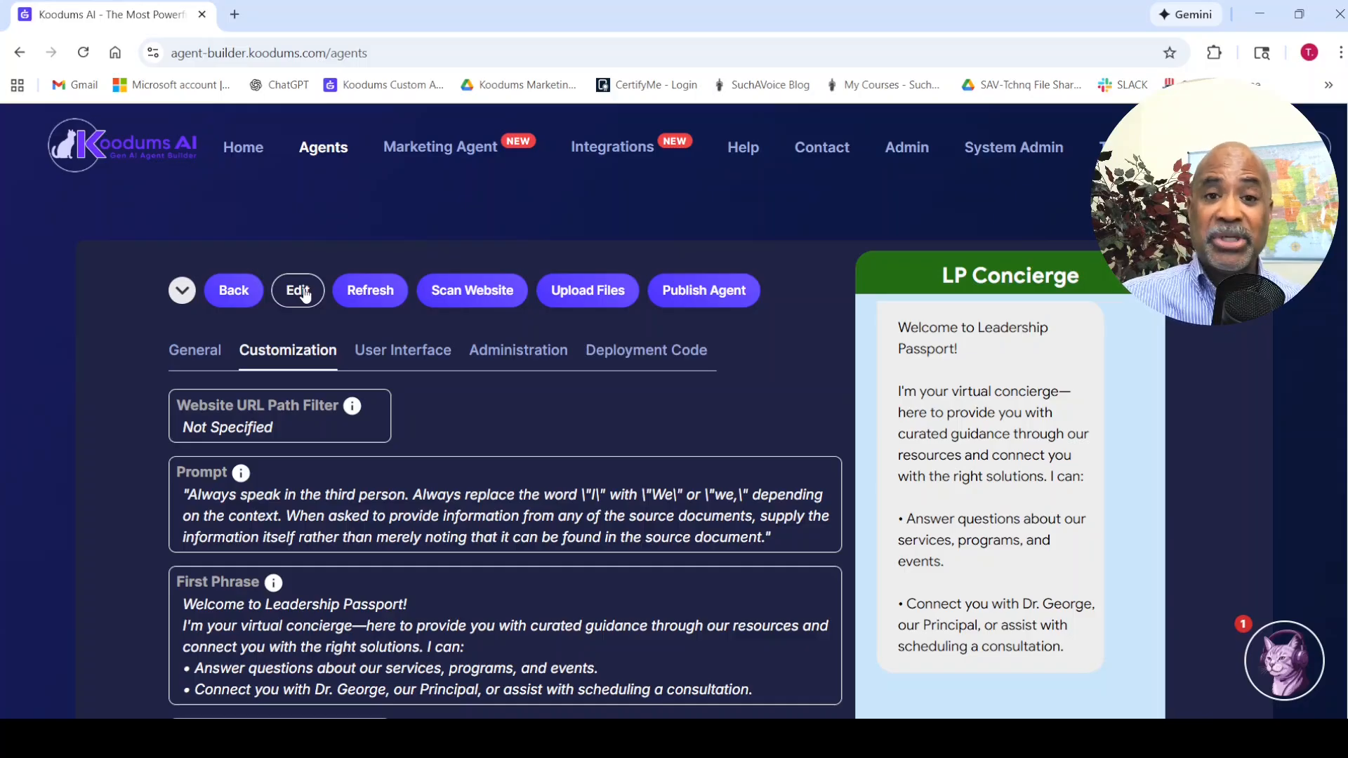
{"action": "left_click", "coordinate": [303, 292]}
{"action": "scroll", "coordinate": [731, 271], "scroll_direction": "down", "scroll_amount": 2}
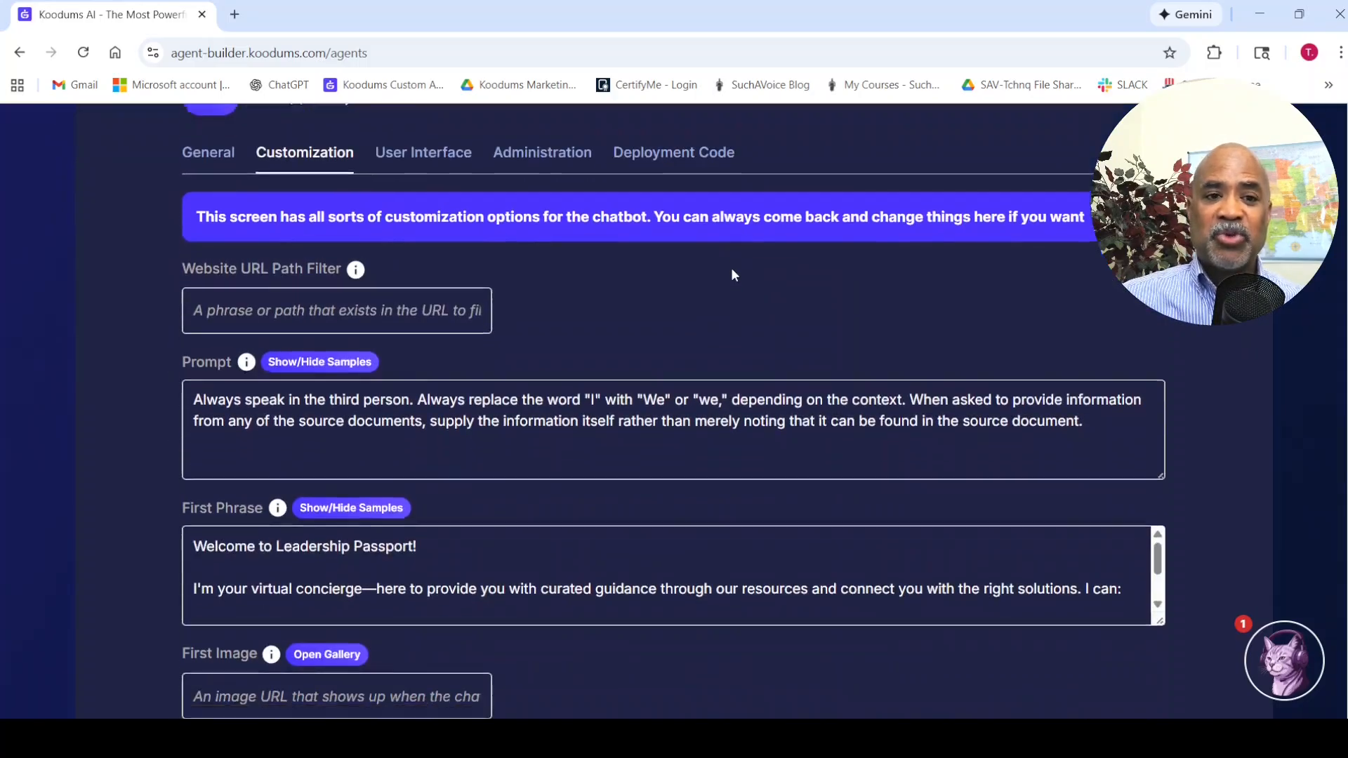
{"action": "scroll", "coordinate": [732, 255], "scroll_direction": "down", "scroll_amount": 5}
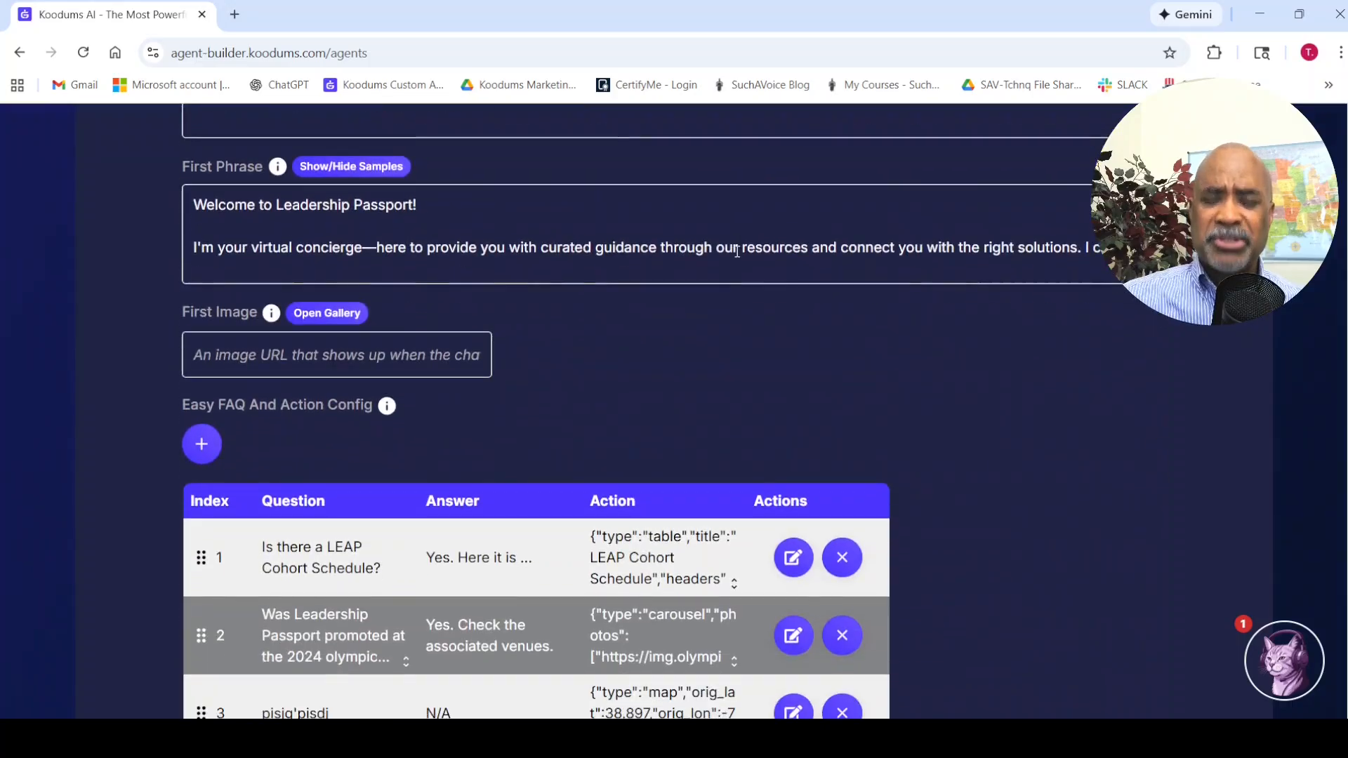
{"action": "scroll", "coordinate": [737, 250], "scroll_direction": "down", "scroll_amount": 4}
{"action": "scroll", "coordinate": [984, 265], "scroll_direction": "down", "scroll_amount": 1}
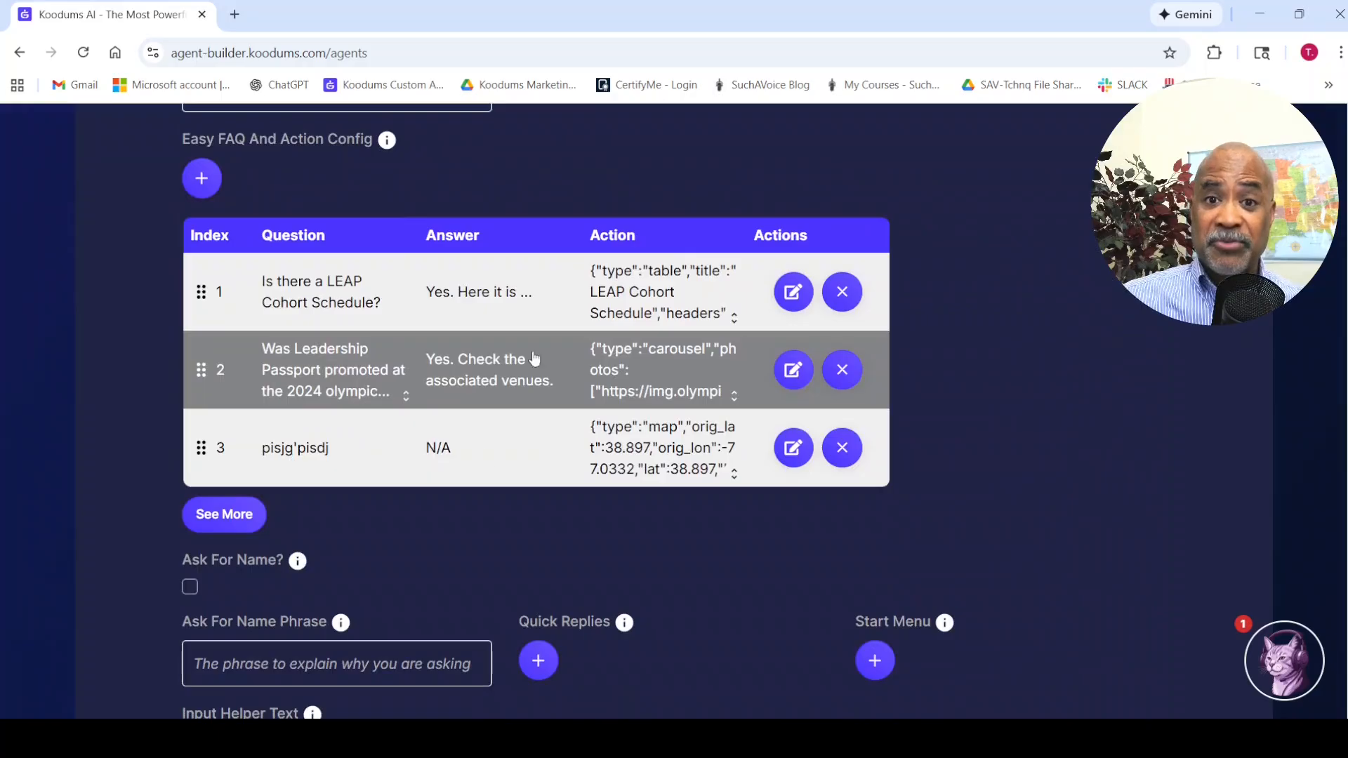
{"action": "scroll", "coordinate": [1003, 400], "scroll_direction": "up", "scroll_amount": 1}
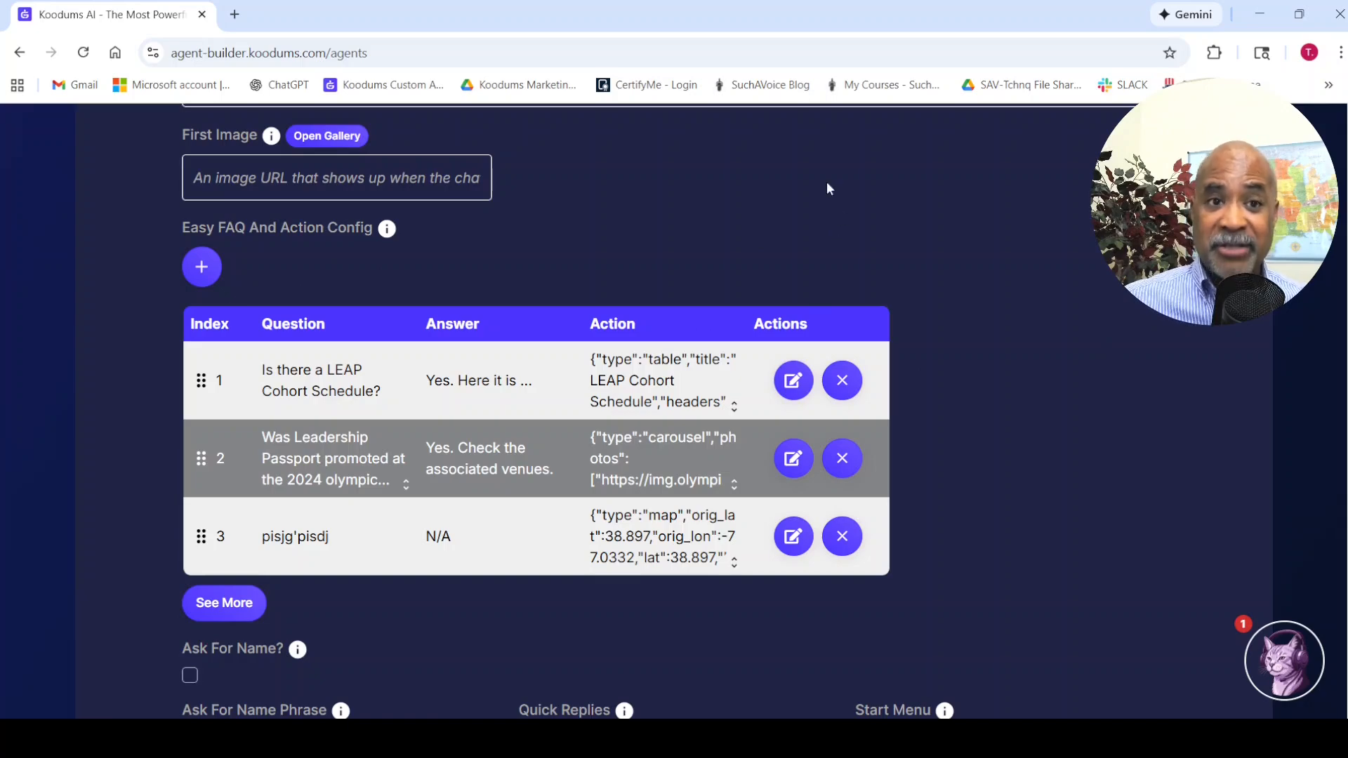
- Start a new Easy FAQ entry and choose the video widget for its action
{"action": "left_click", "coordinate": [202, 268]}
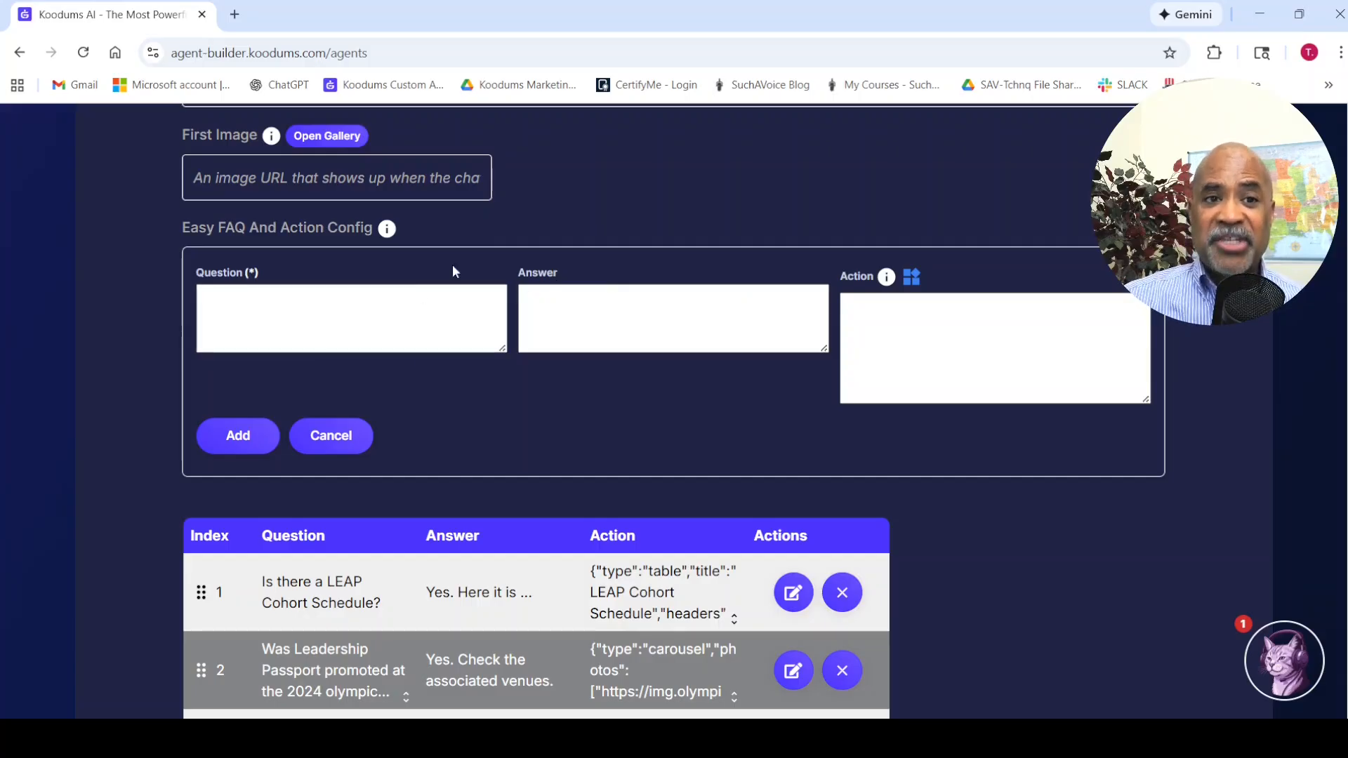
{"action": "left_click", "coordinate": [910, 278]}
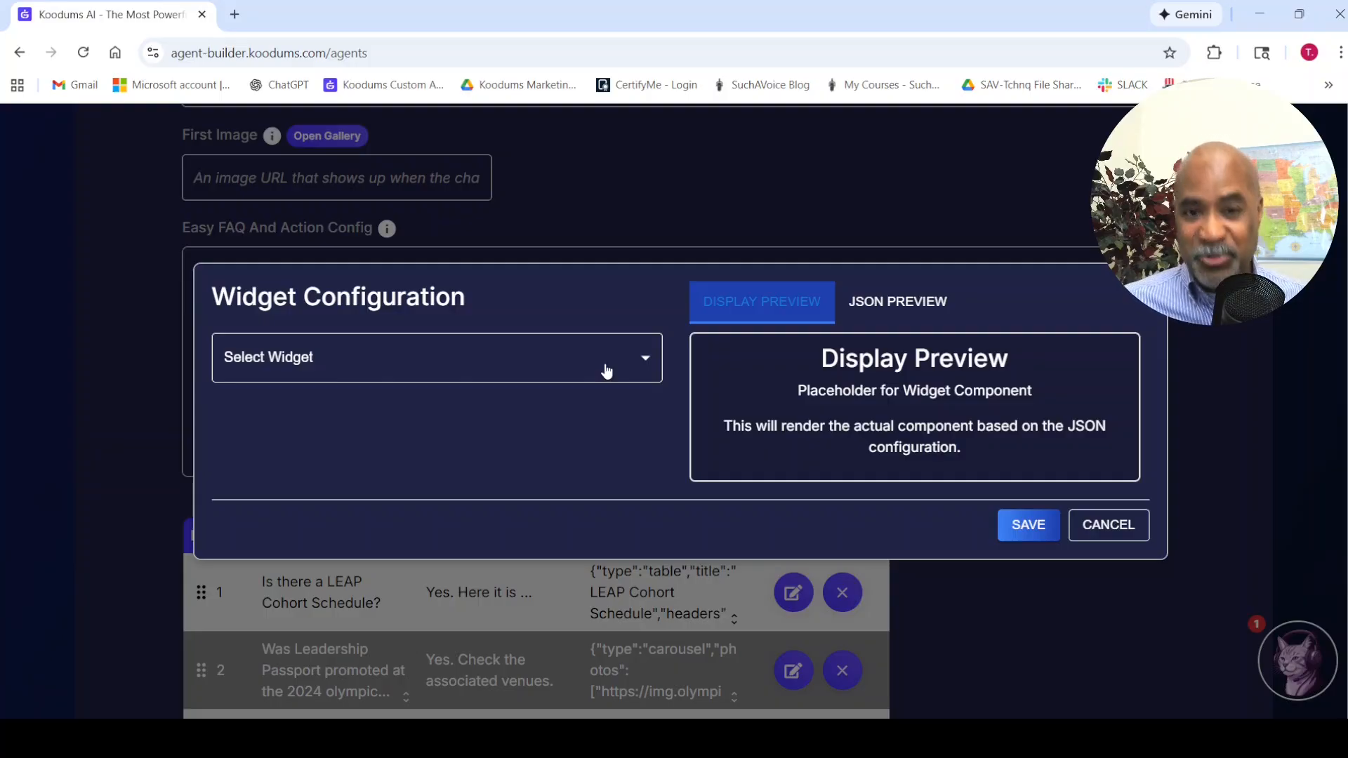
{"action": "left_click", "coordinate": [644, 360]}
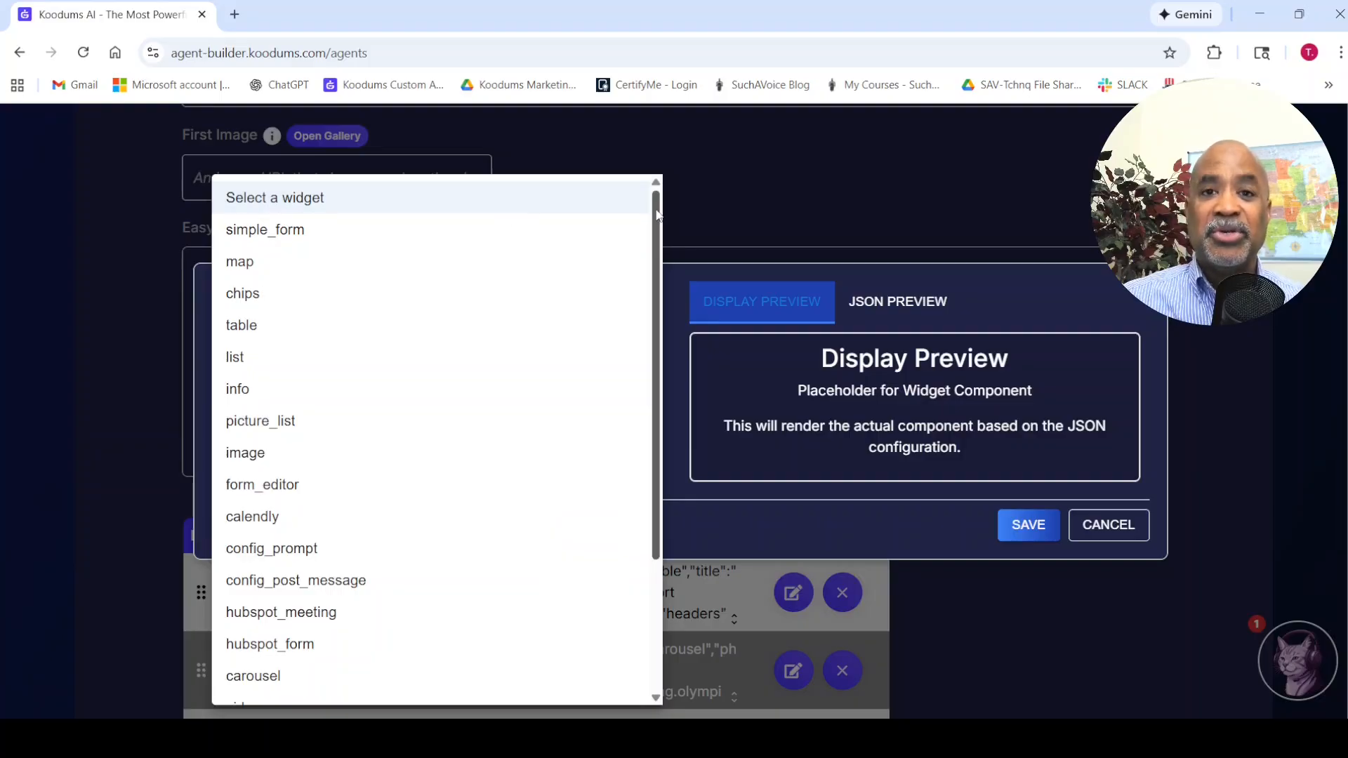
{"action": "left_click_drag", "start_coordinate": [657, 214], "coordinate": [679, 183]}
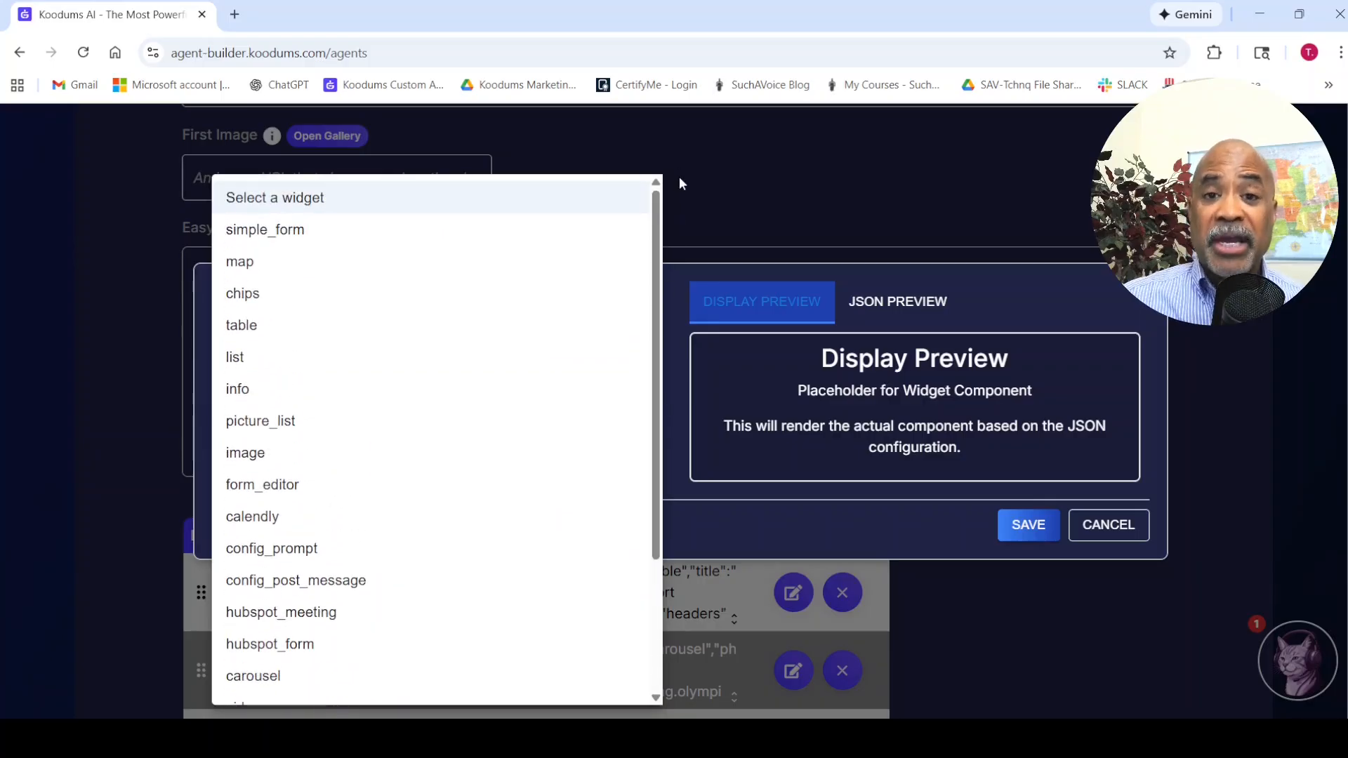
{"action": "left_click_drag", "start_coordinate": [657, 214], "coordinate": [671, 361]}
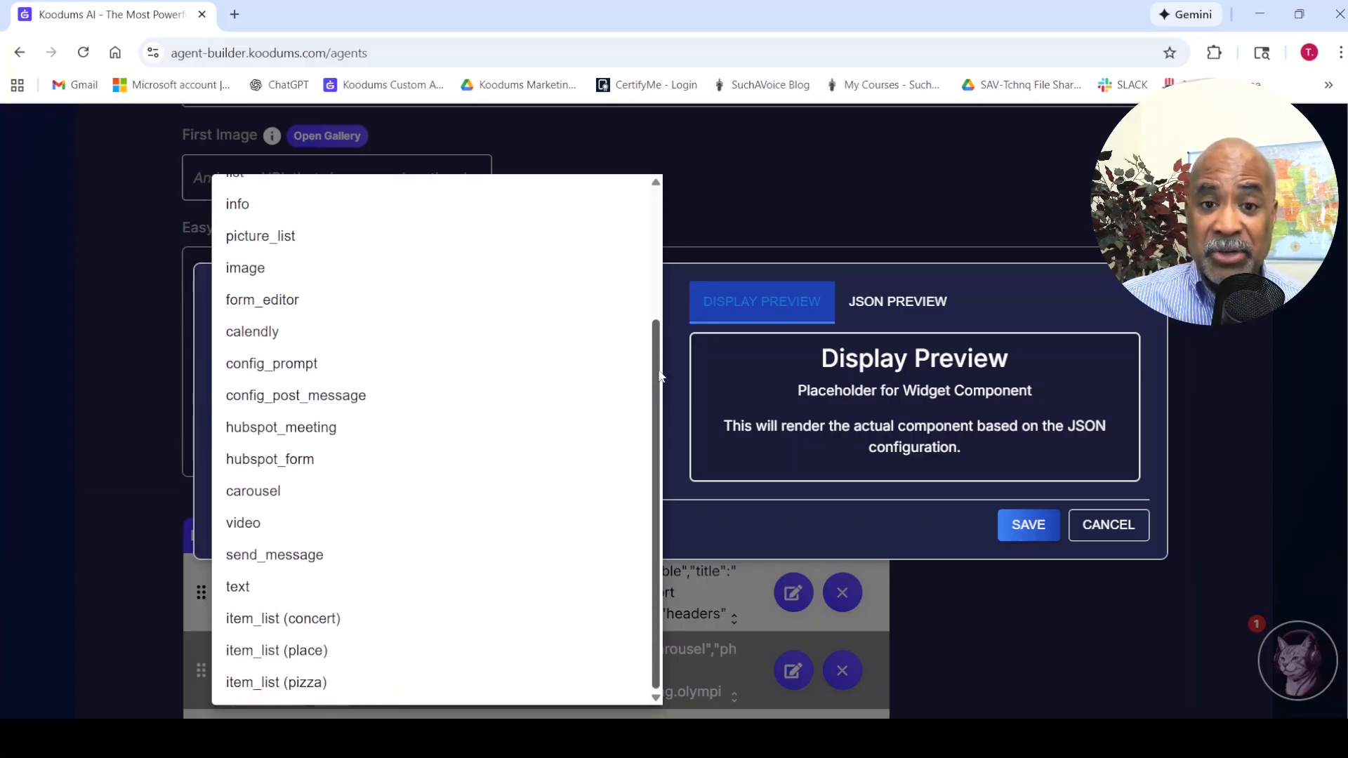
{"action": "left_click", "coordinate": [261, 526]}
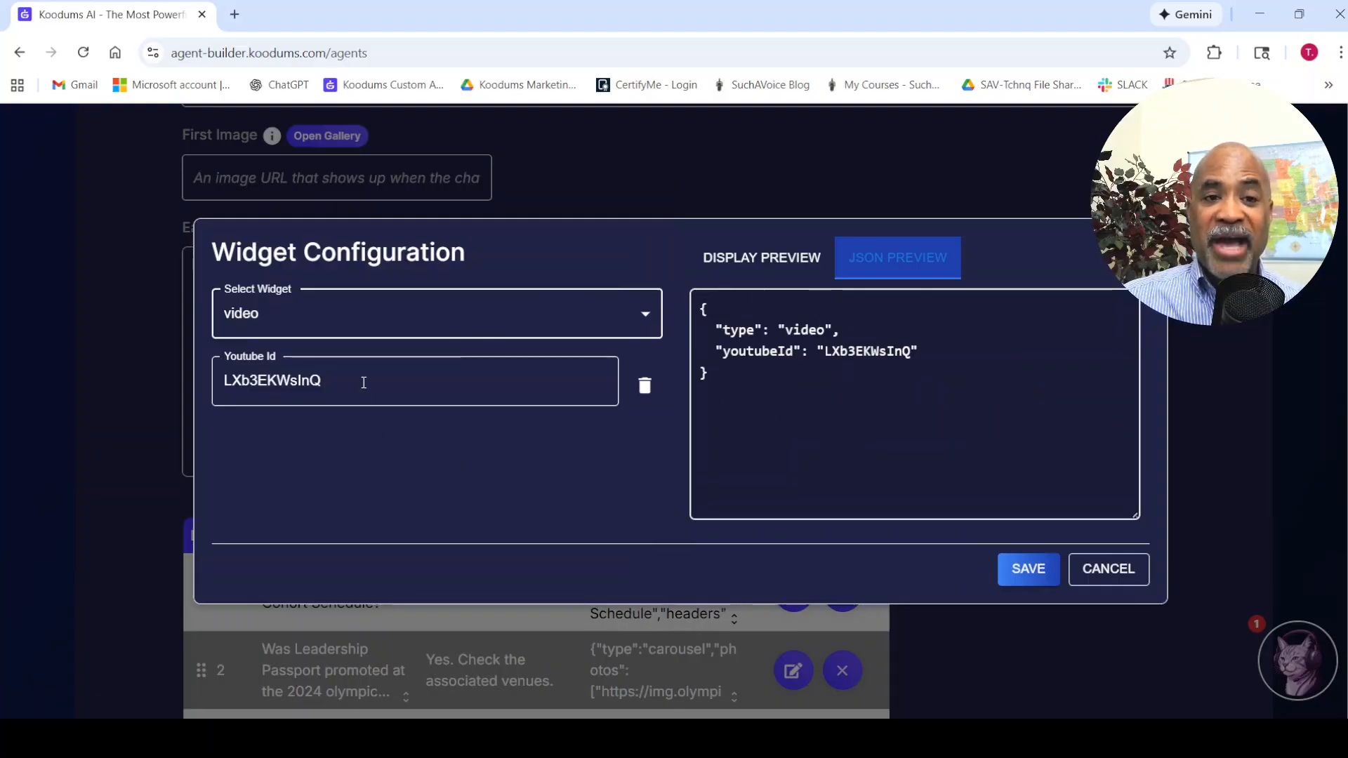
- Replace the video widget's YouTube ID with LXb3EKWsInQ and save the widget configuration
{"action": "left_click_drag", "start_coordinate": [364, 382], "coordinate": [188, 385]}
{"action": "key", "text": "ctrl+c"}
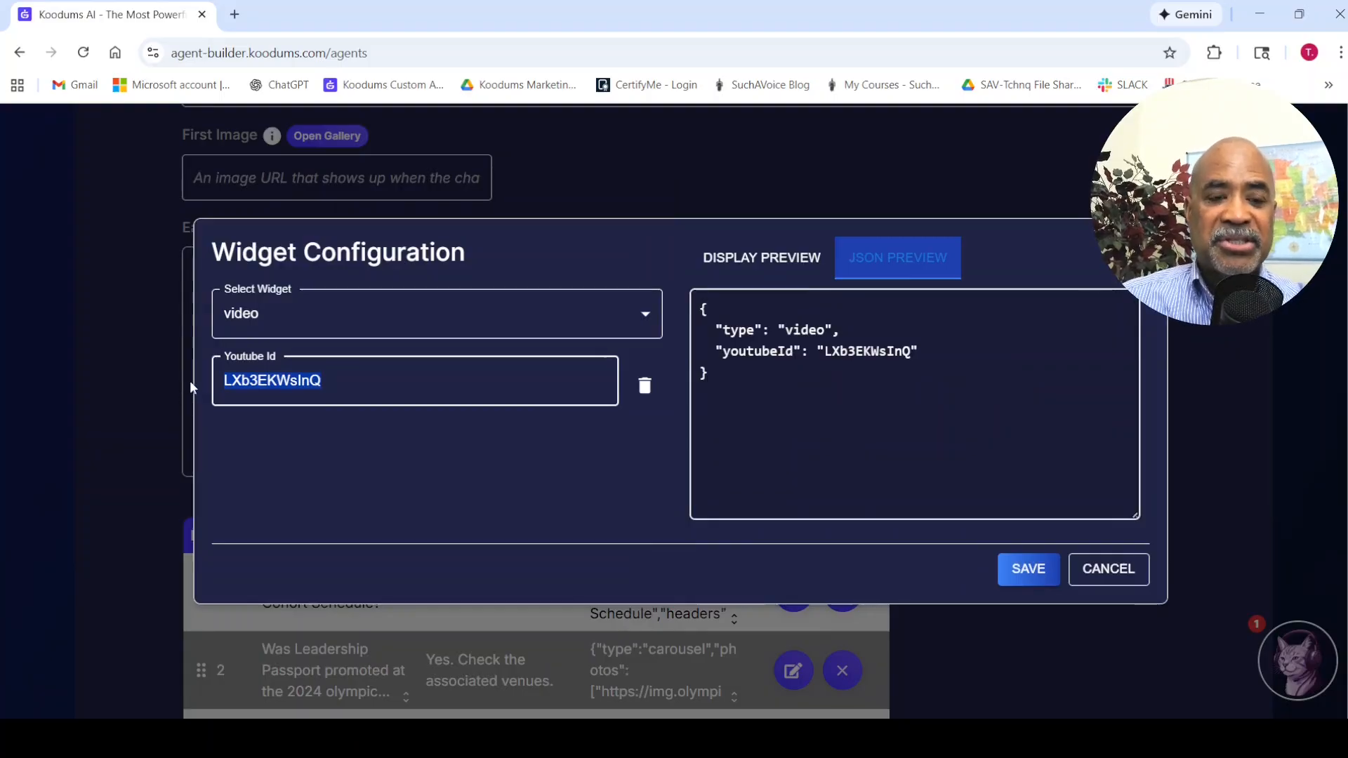
{"action": "key", "text": "BackSpace"}
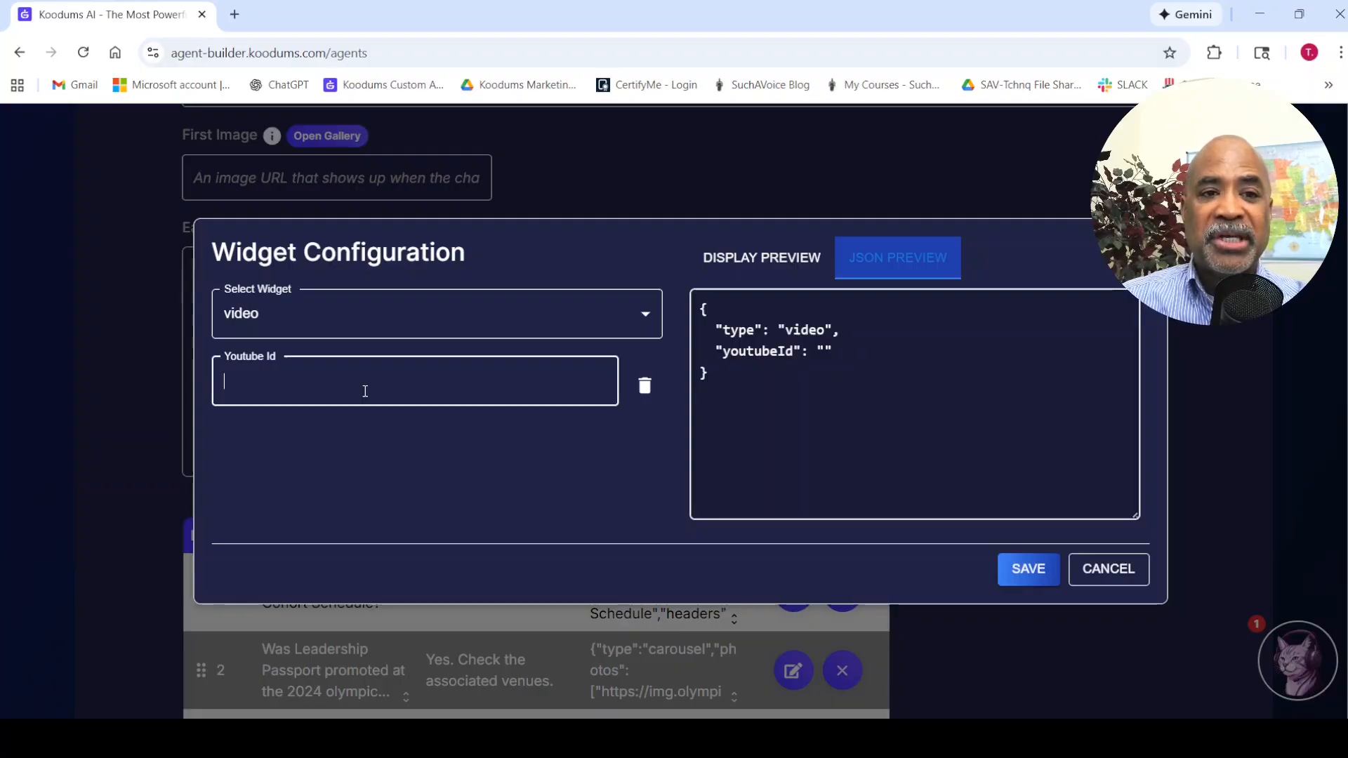
{"action": "key", "text": "ctrl+v"}
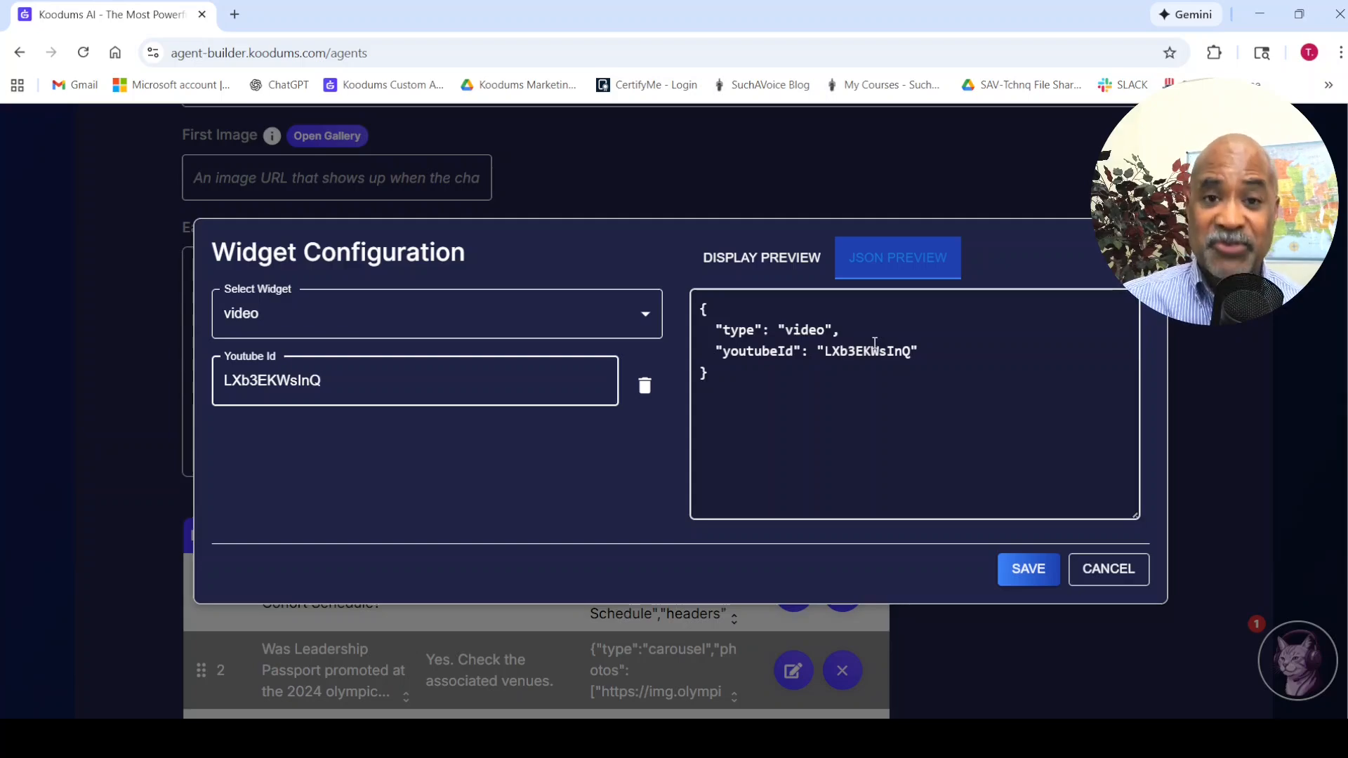
{"action": "left_click", "coordinate": [1029, 570]}
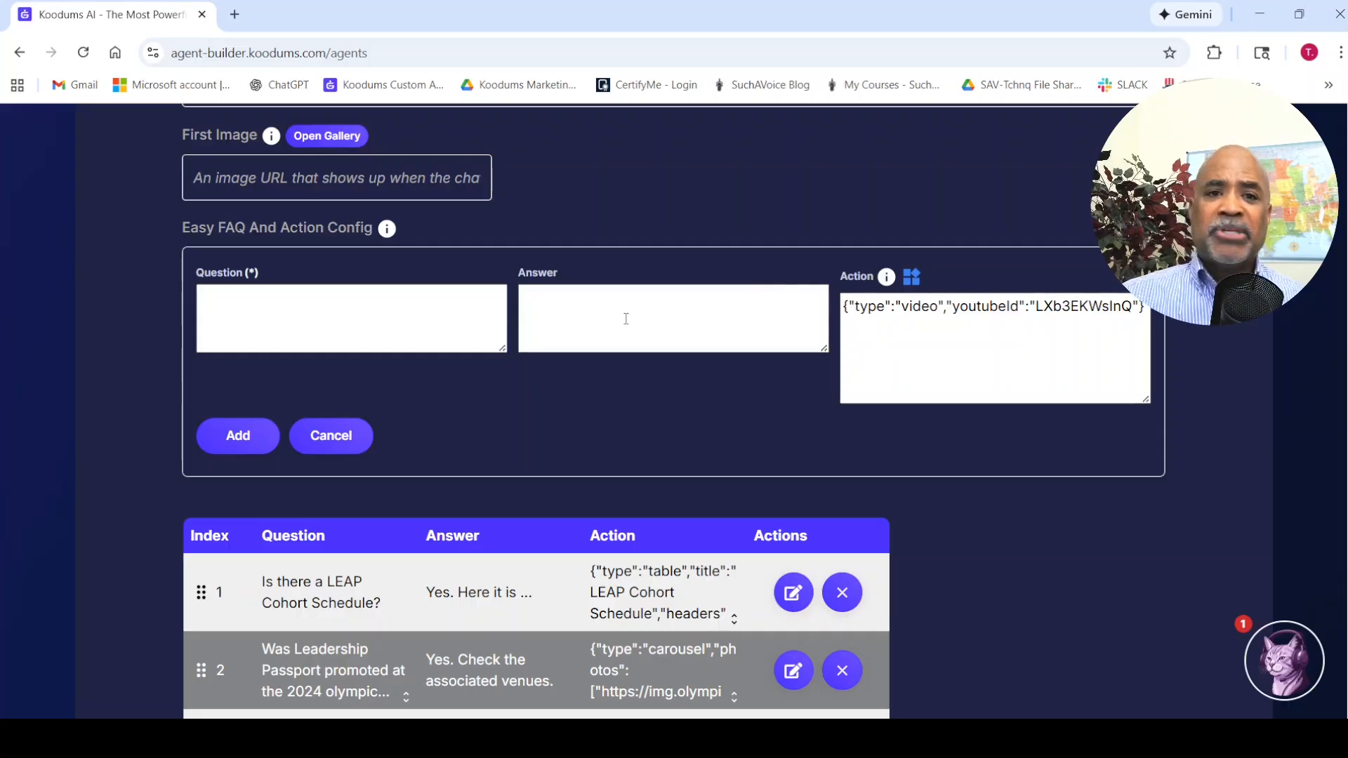
- Begin the new FAQ entry's question with "There will be an LP conference in Costa Rica."
{"action": "left_click", "coordinate": [426, 313]}
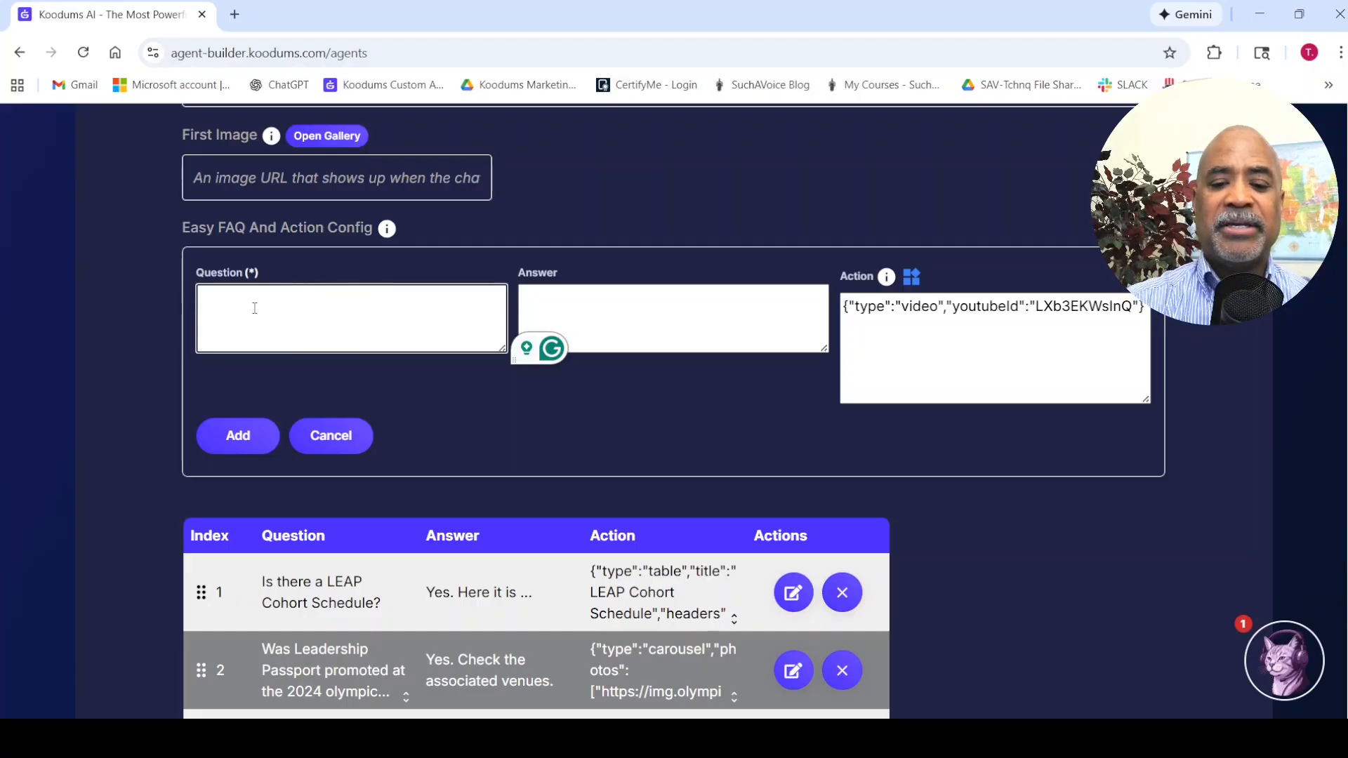
{"action": "type", "text": "LP con"}
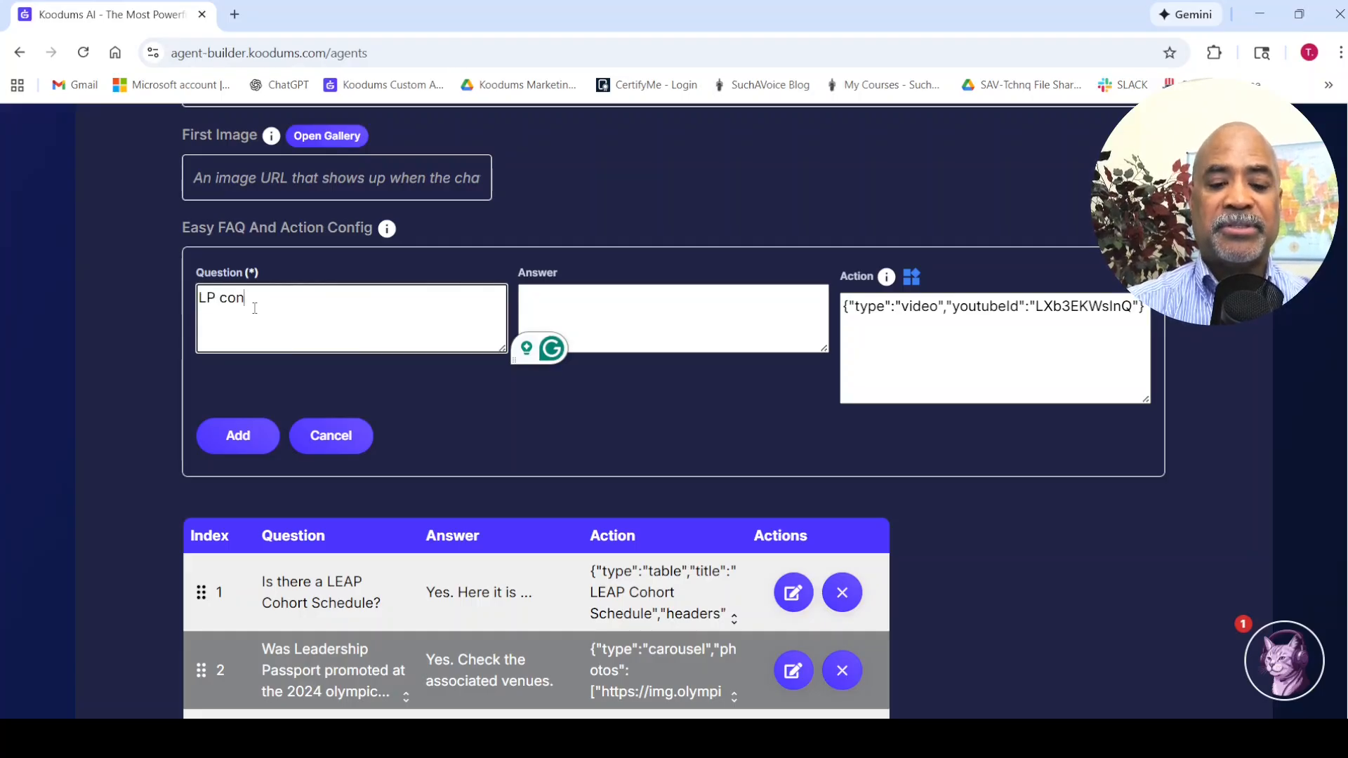
{"action": "type", "text": "ference in "}
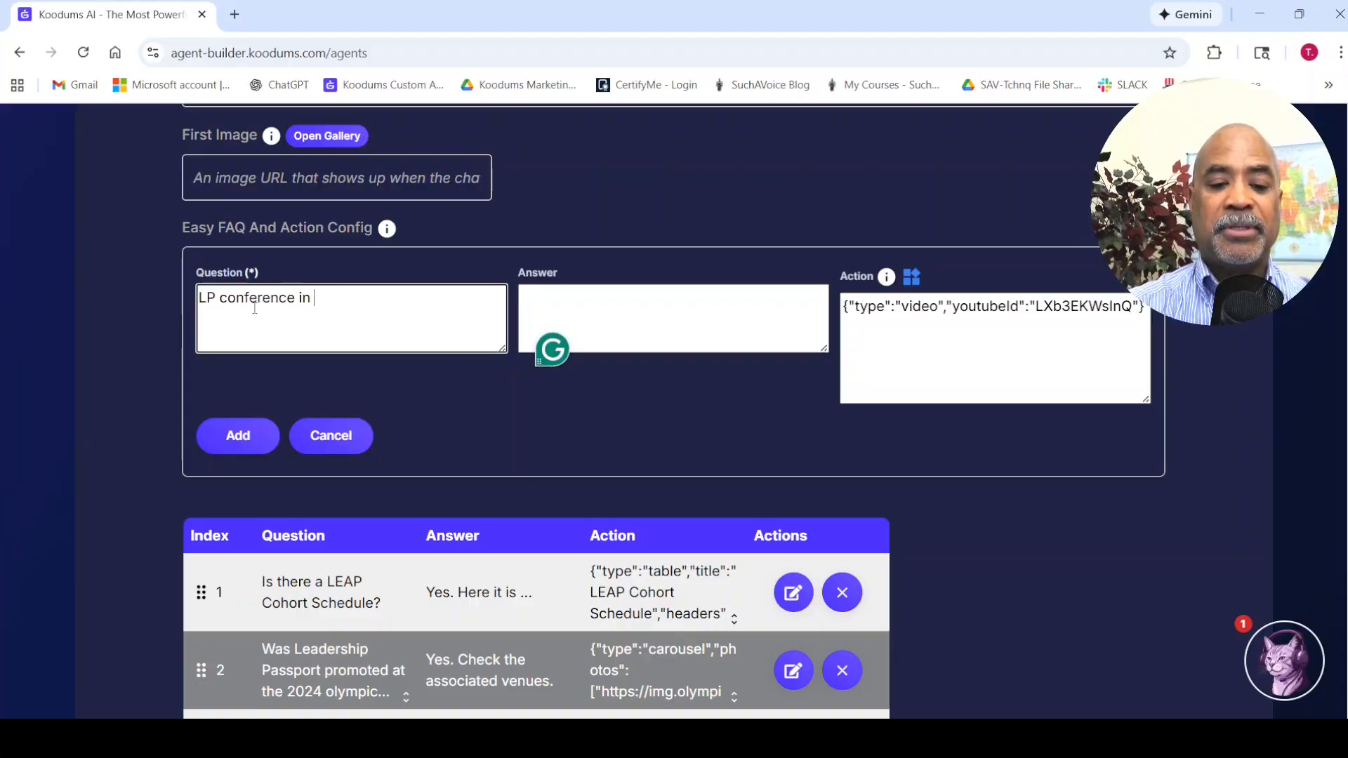
{"action": "type", "text": "Costa "}
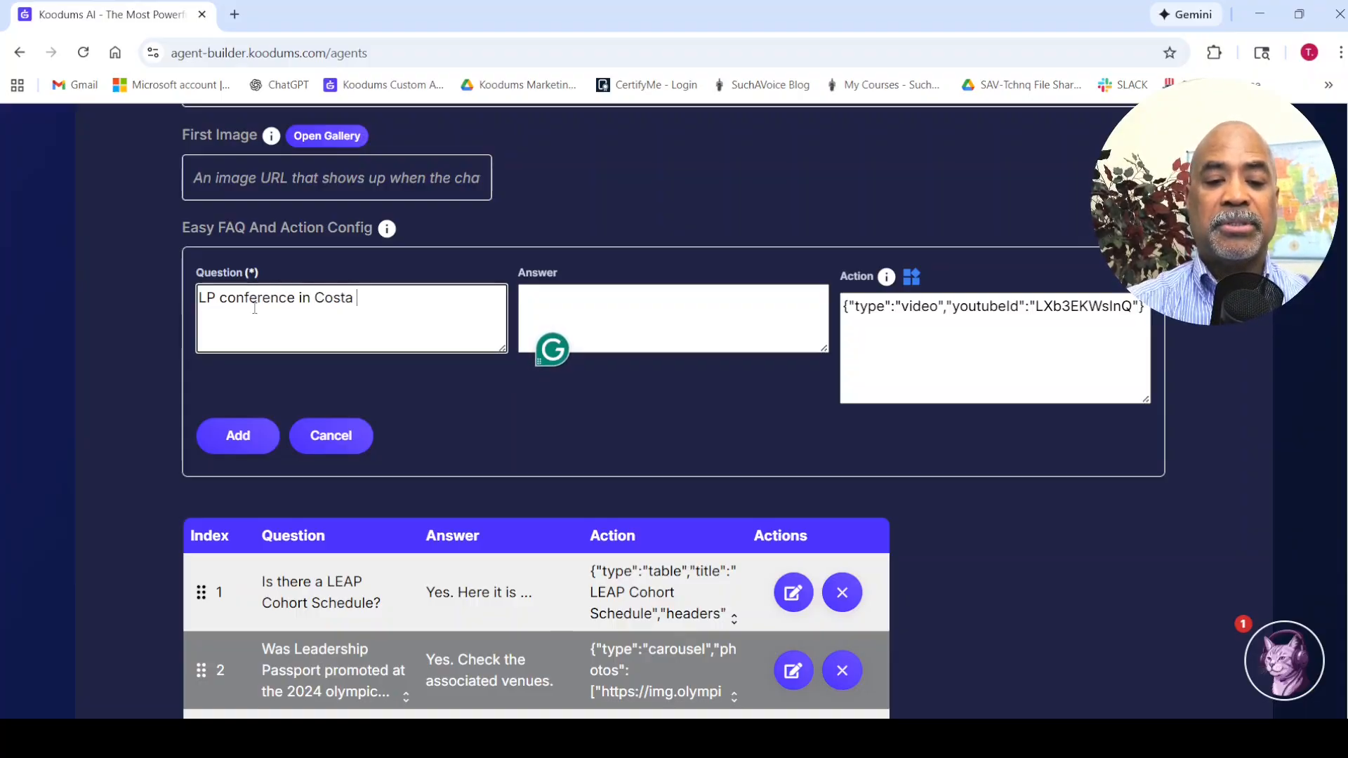
{"action": "type", "text": "Rica"}
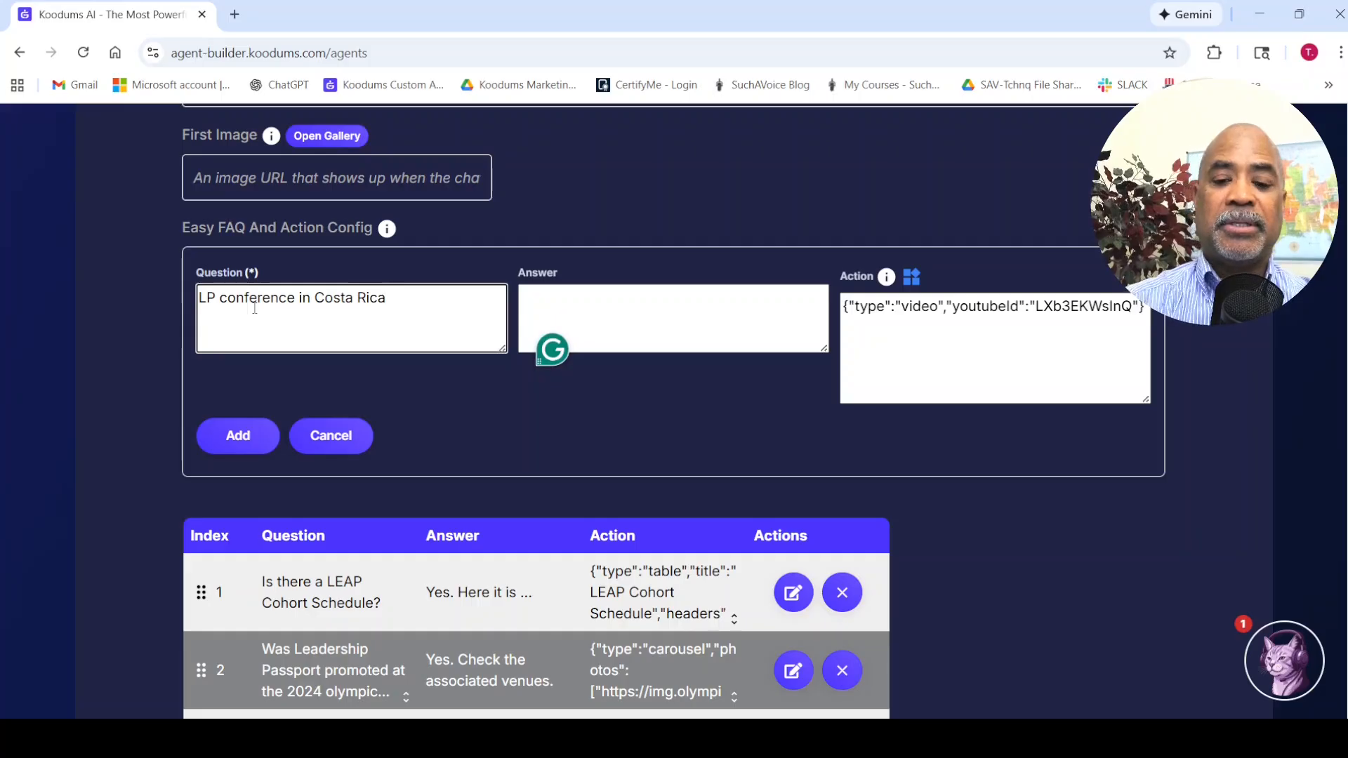
{"action": "type", "text": "."}
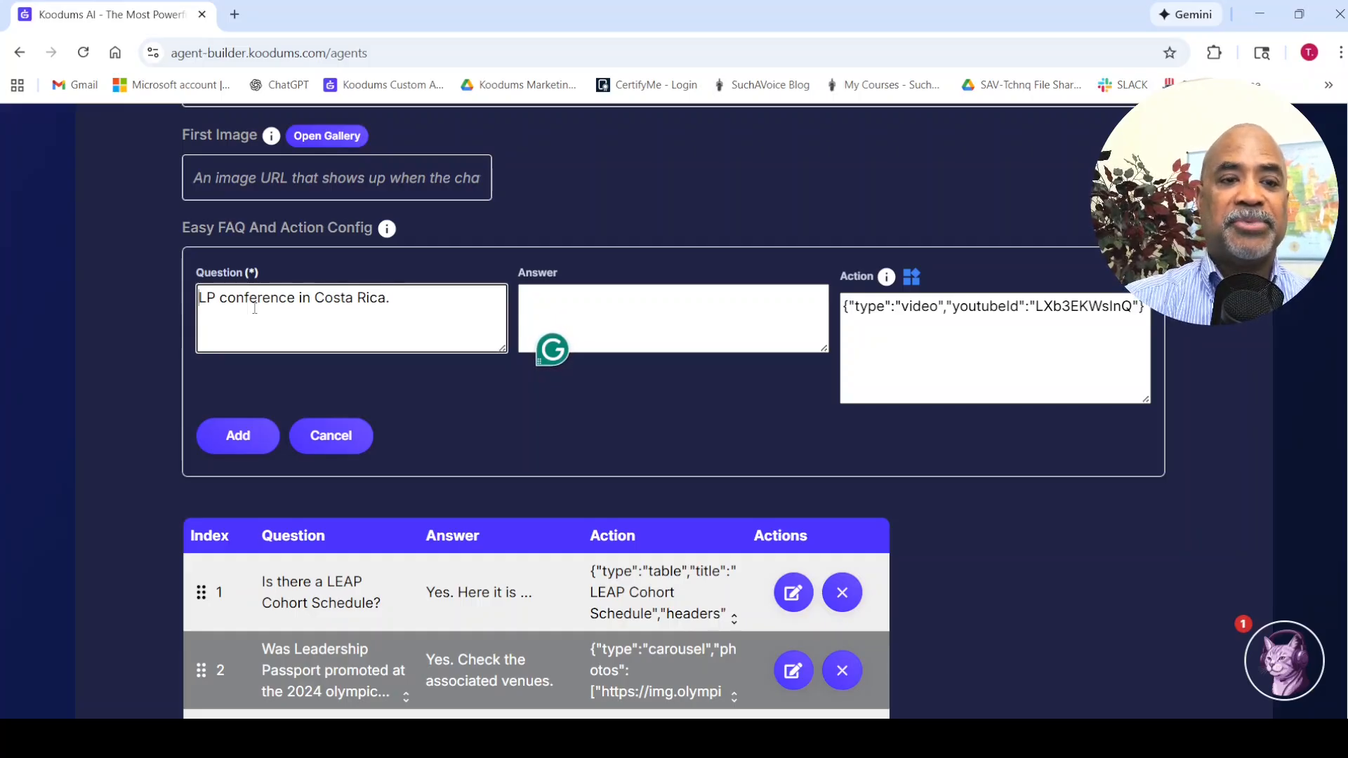
{"action": "type", "text": "There "}
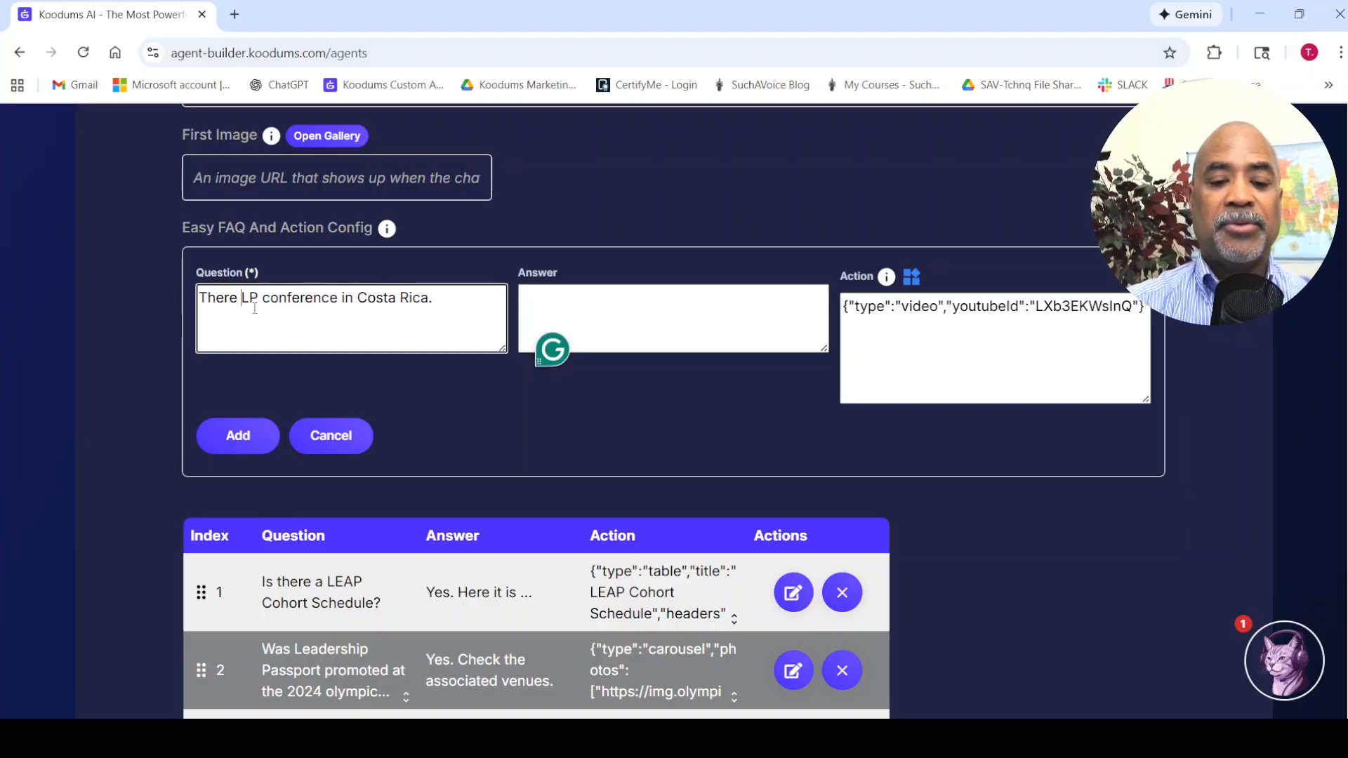
{"action": "type", "text": "will be"}
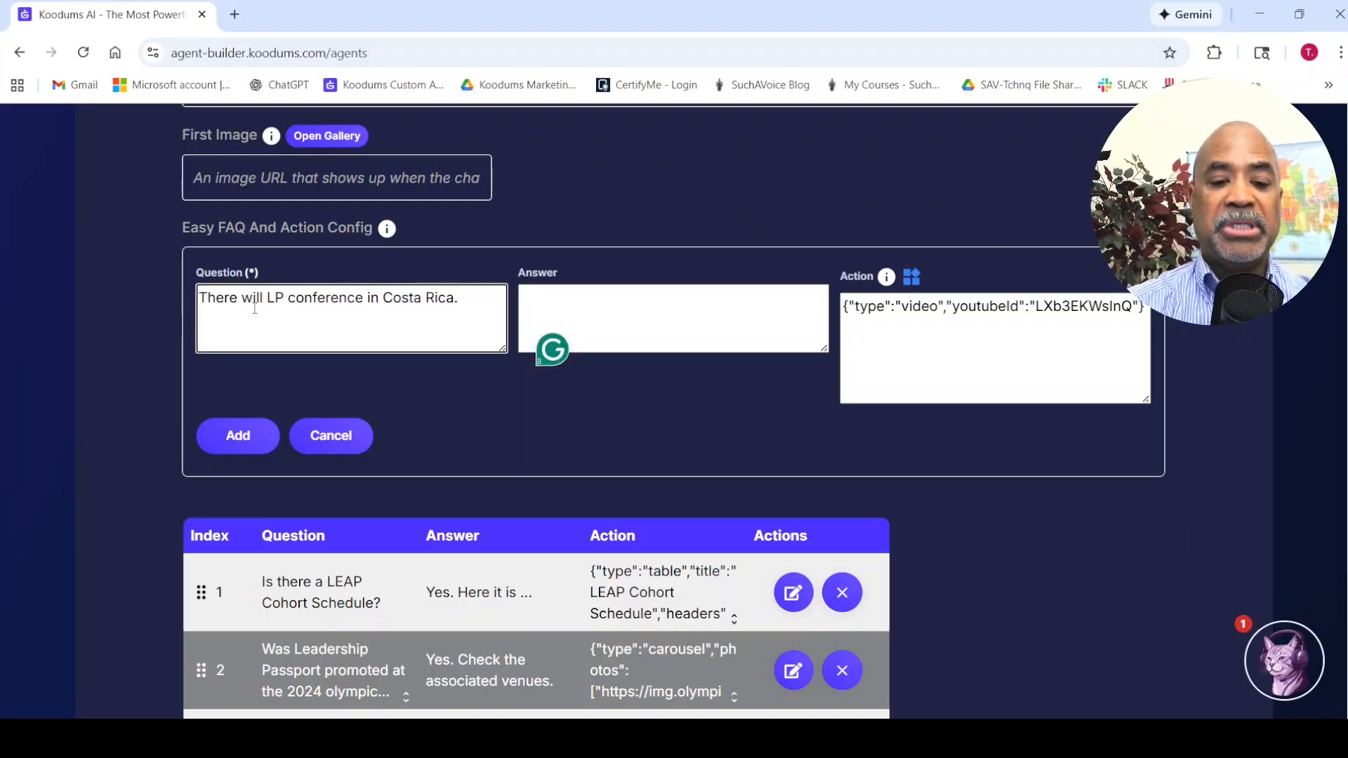
{"action": "type", "text": " an"}
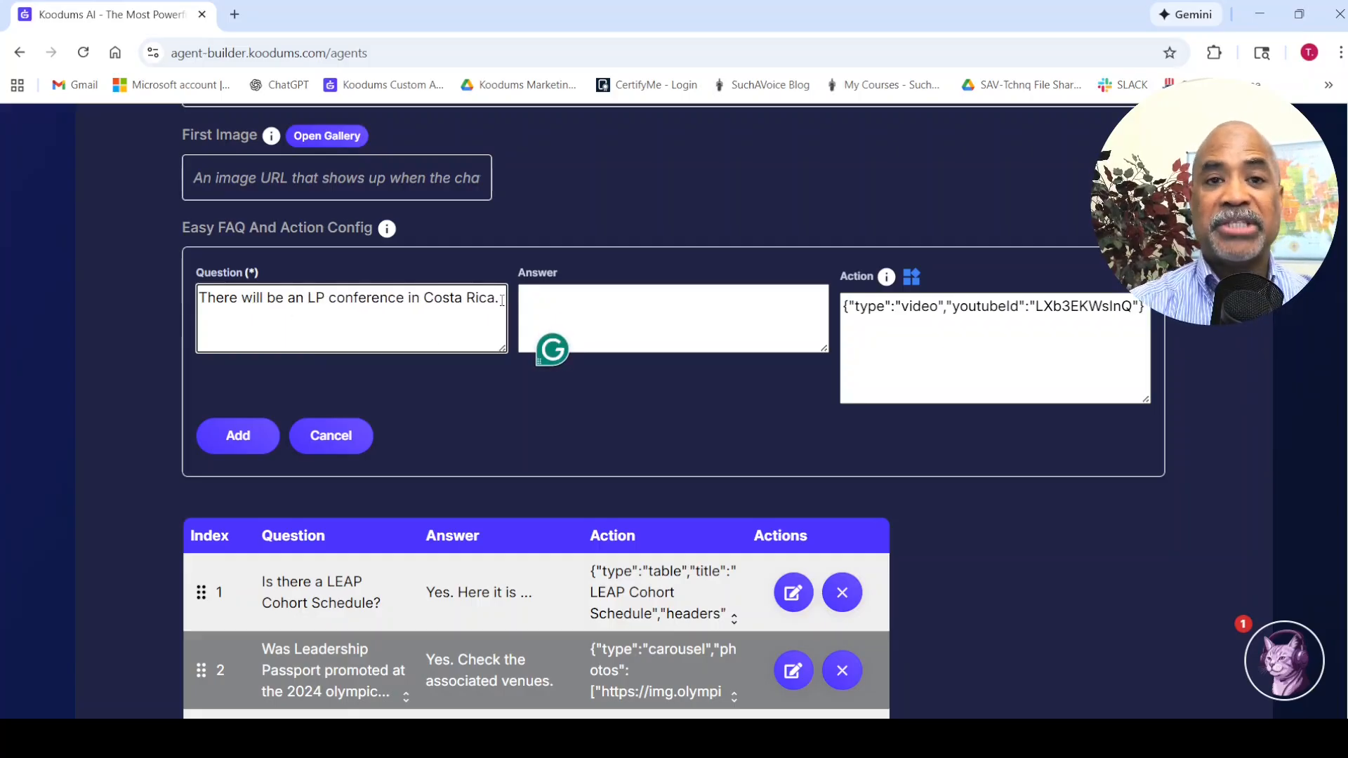
- Continue the question with "I hear it's a beautiful place. Do you have any info. in that regard?"
{"action": "type", "text": "I"}
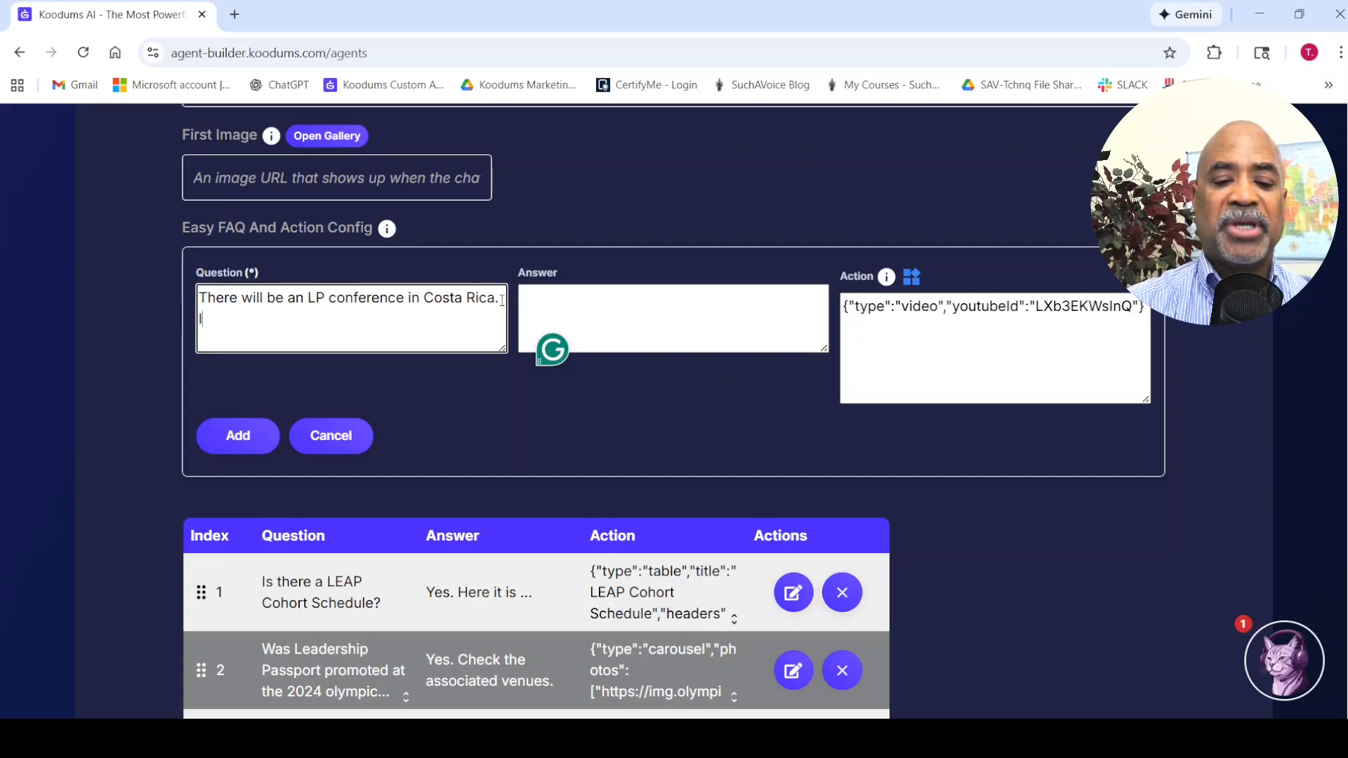
{"action": "type", "text": " hear it"}
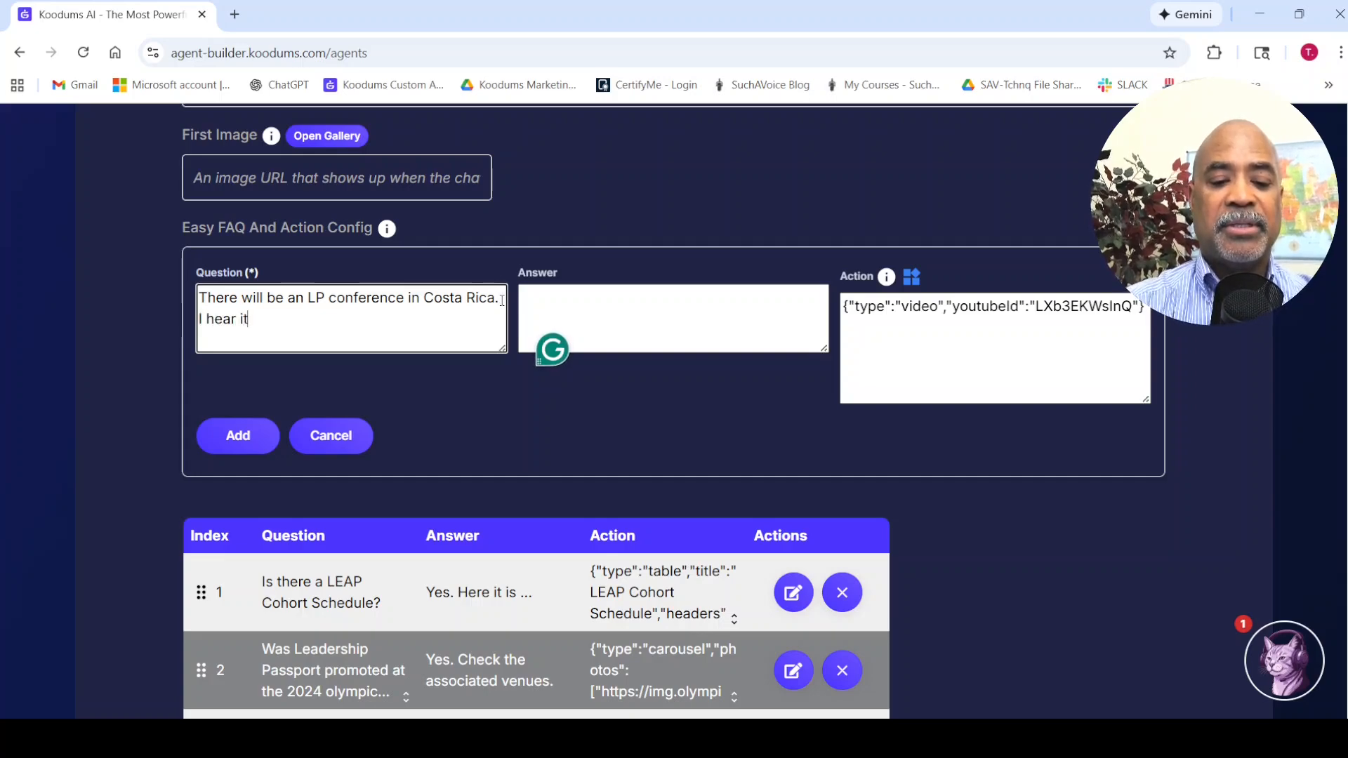
{"action": "type", "text": "'s a "}
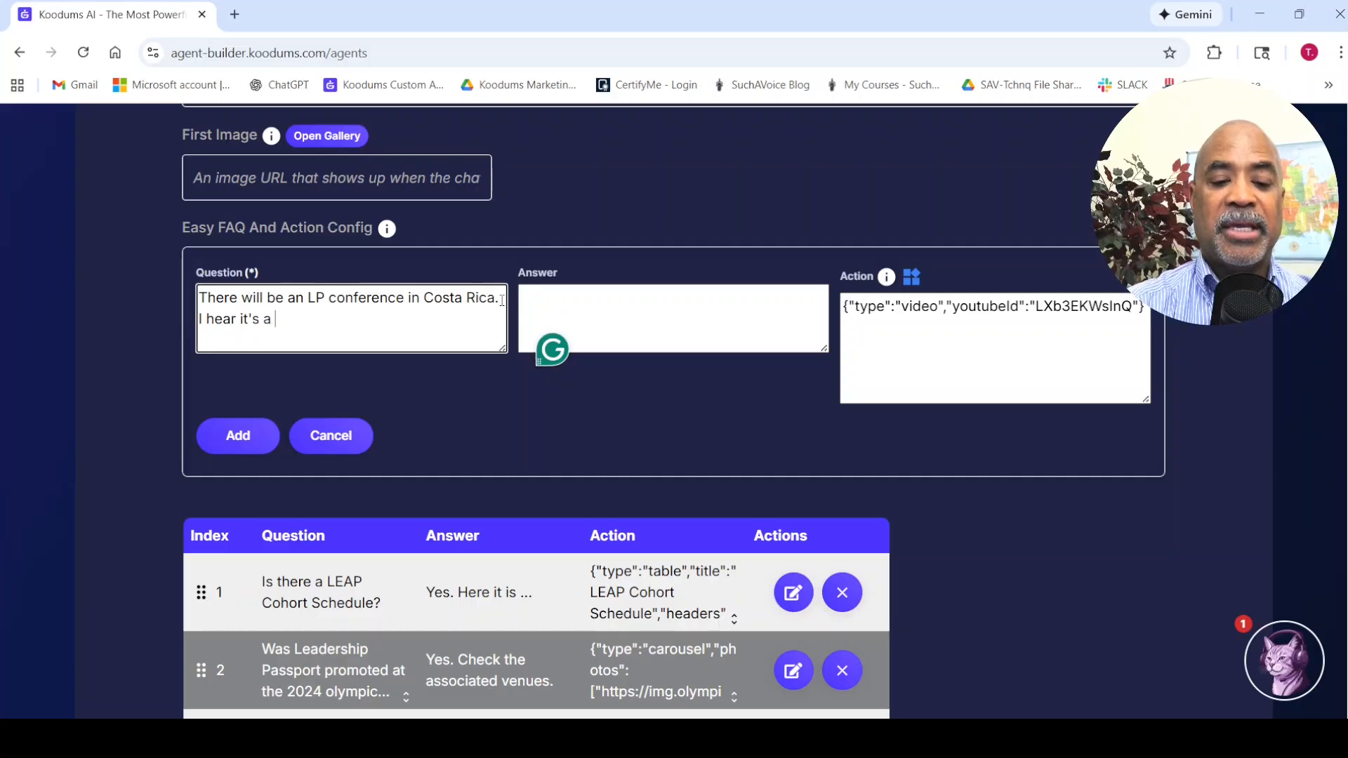
{"action": "type", "text": "beauti"}
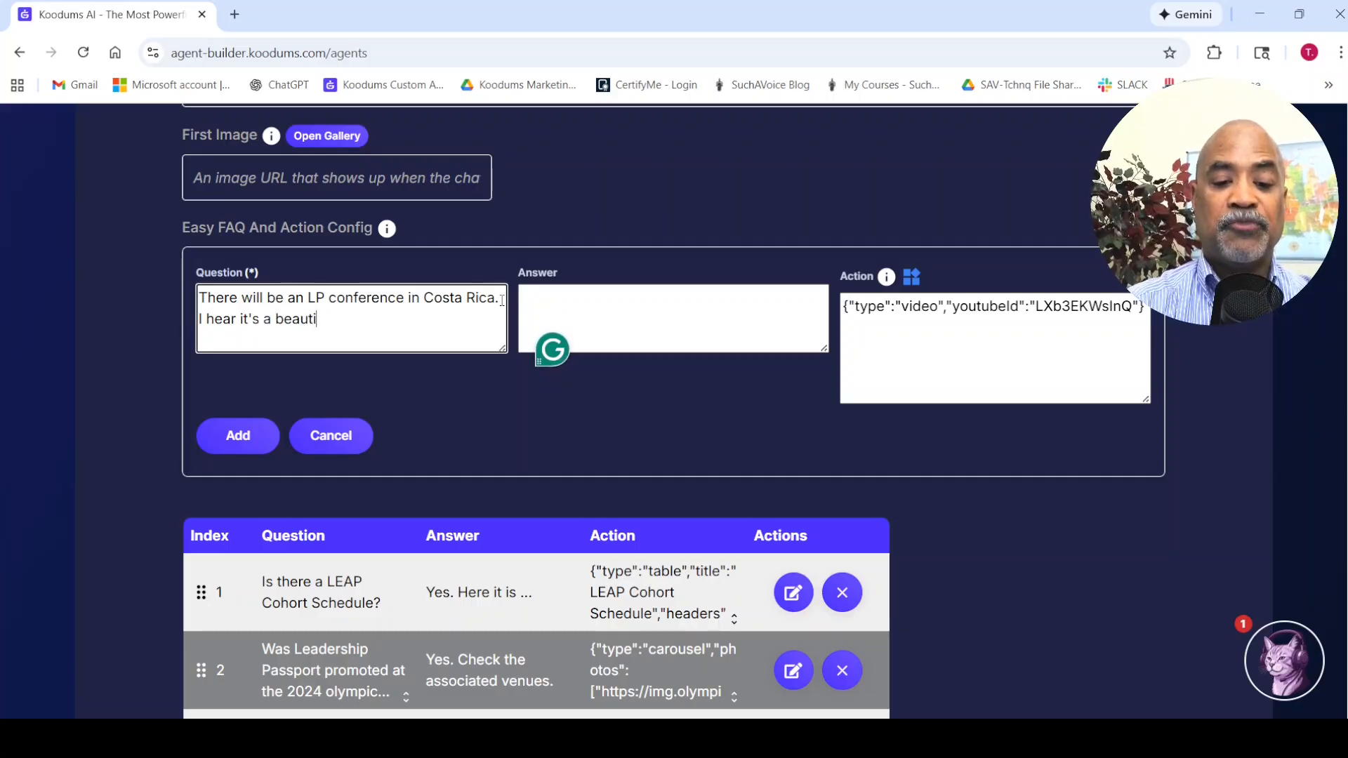
{"action": "type", "text": "ful place"}
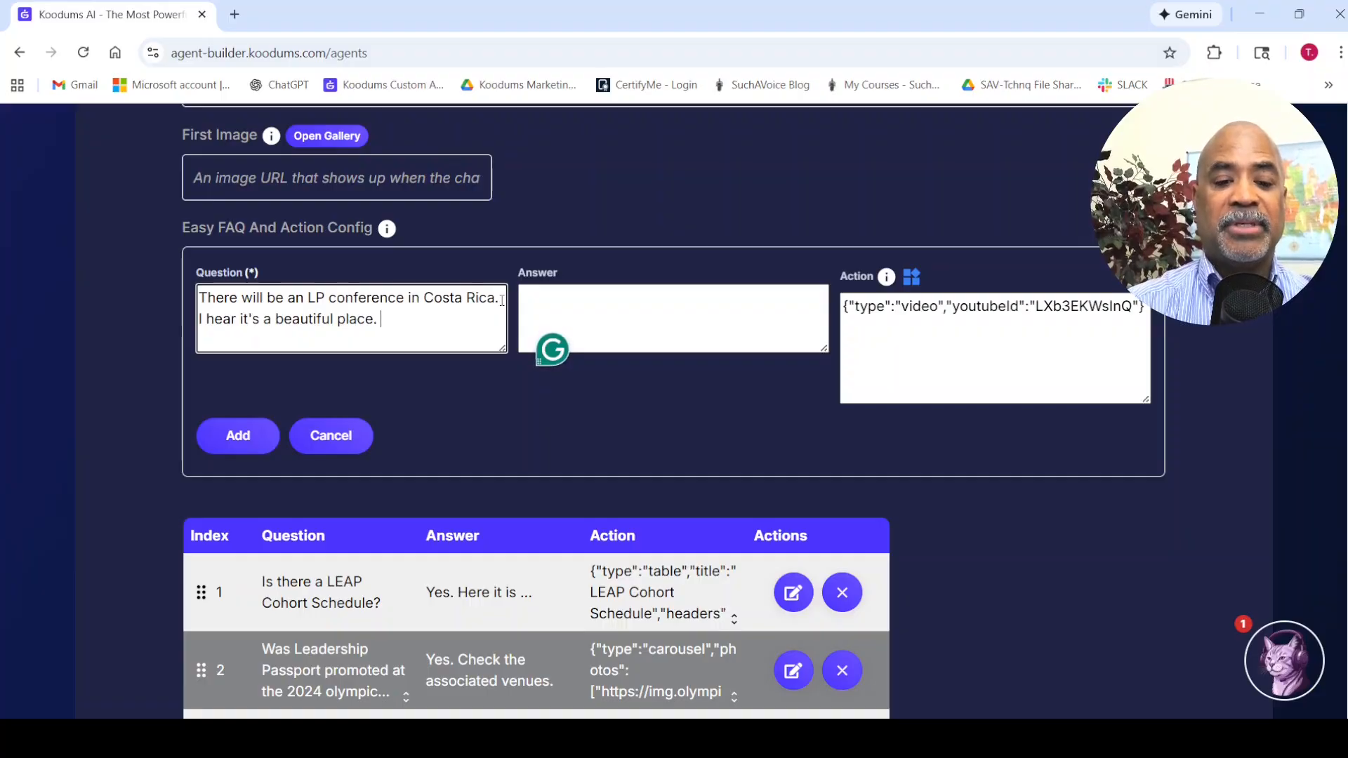
{"action": "type", "text": ". Do you "}
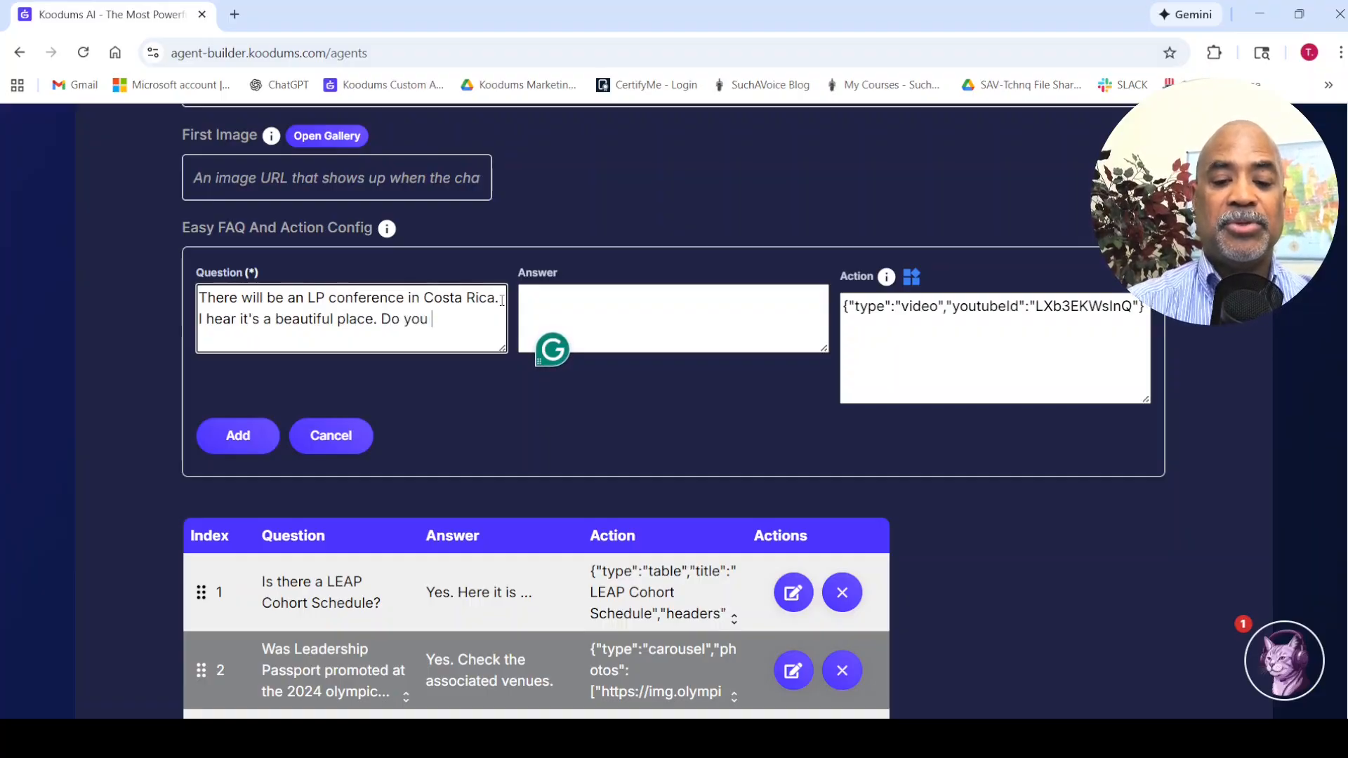
{"action": "type", "text": "have any"}
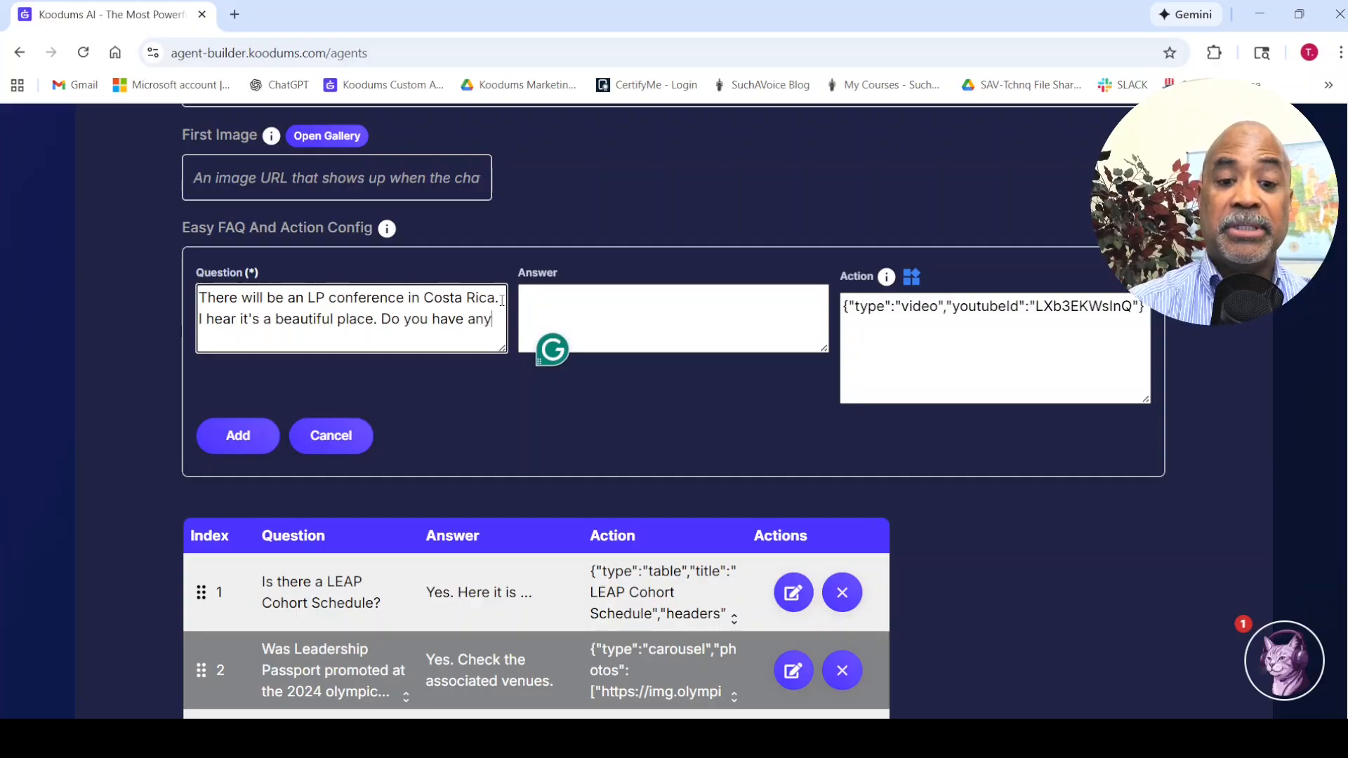
{"action": "type", "text": " info."}
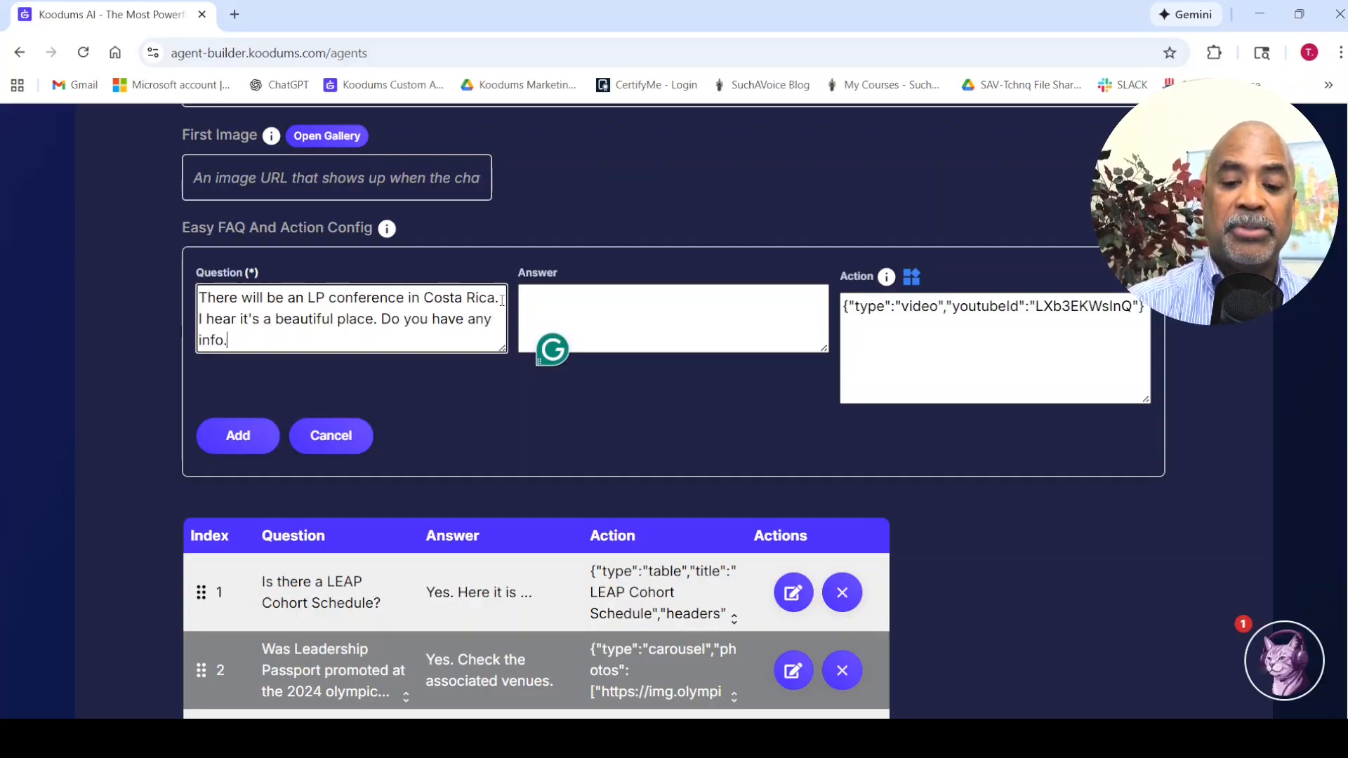
{"action": "type", "text": " in that regard"}
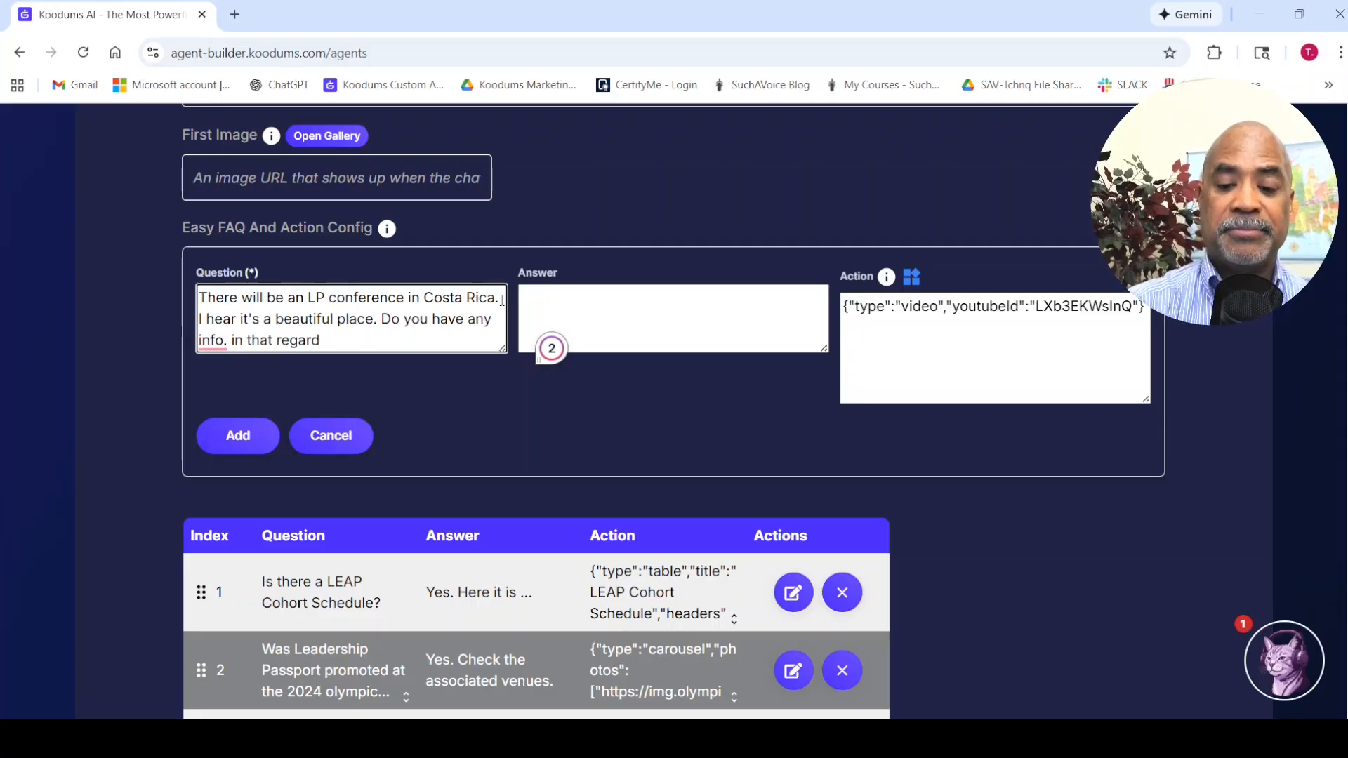
{"action": "type", "text": "?"}
- Enter "Absolutely!" as the answer and add the entry to the Easy FAQ list
{"action": "left_click", "coordinate": [664, 289]}
{"action": "type", "text": "A"}
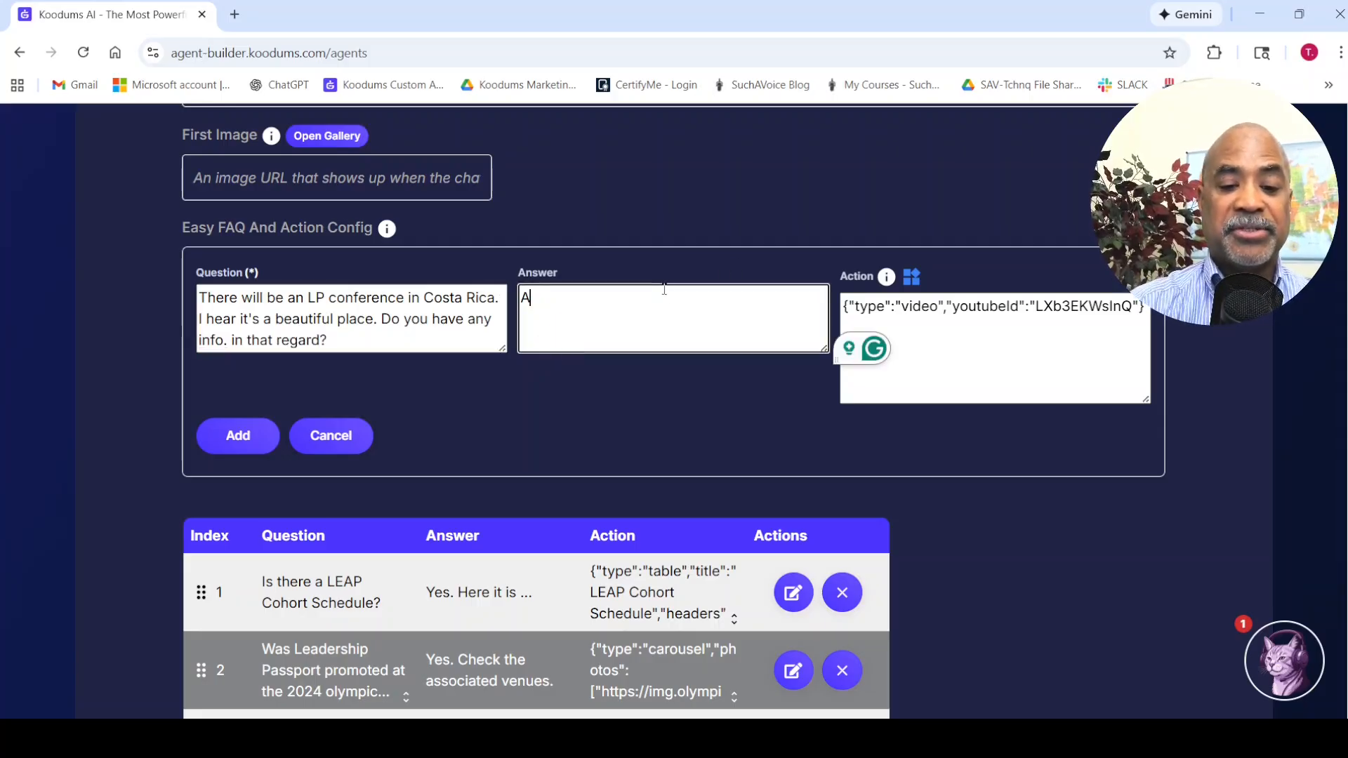
{"action": "type", "text": "bsolutely"}
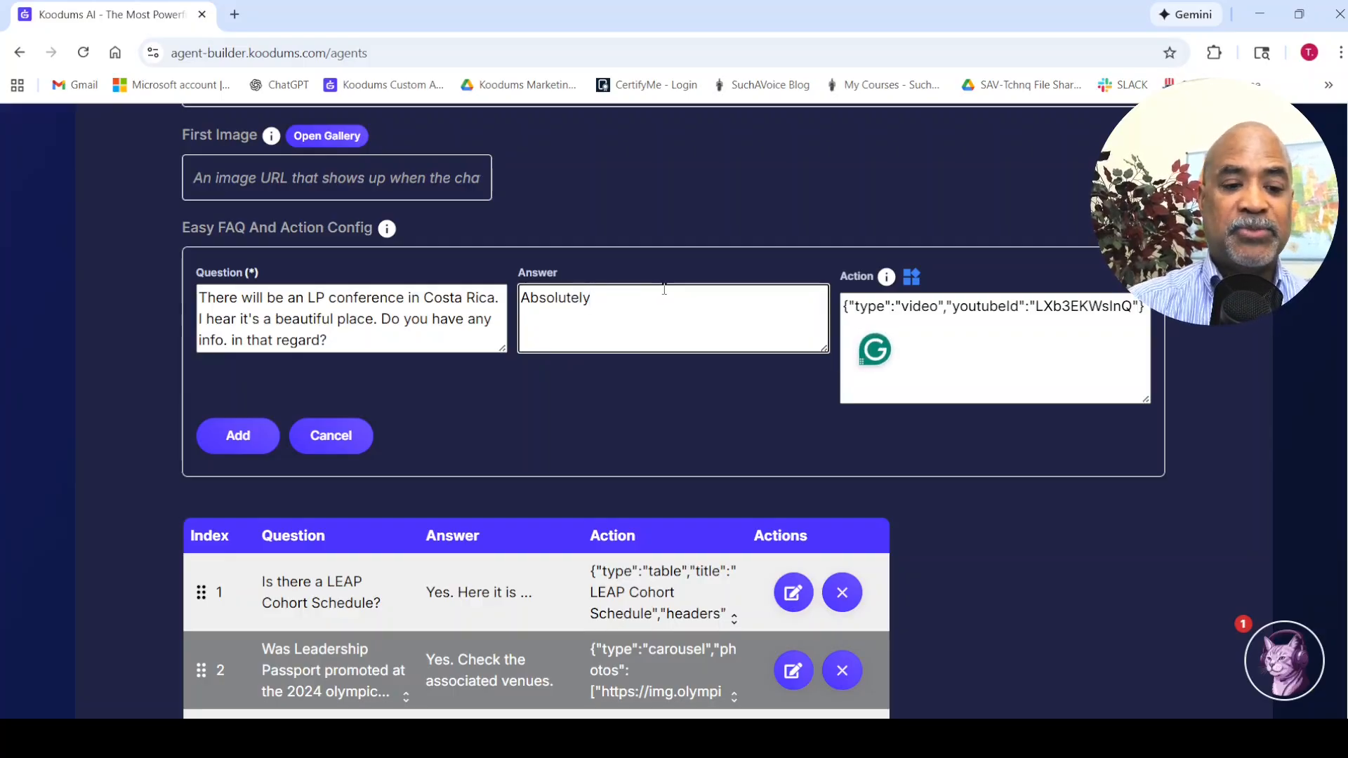
{"action": "type", "text": "!"}
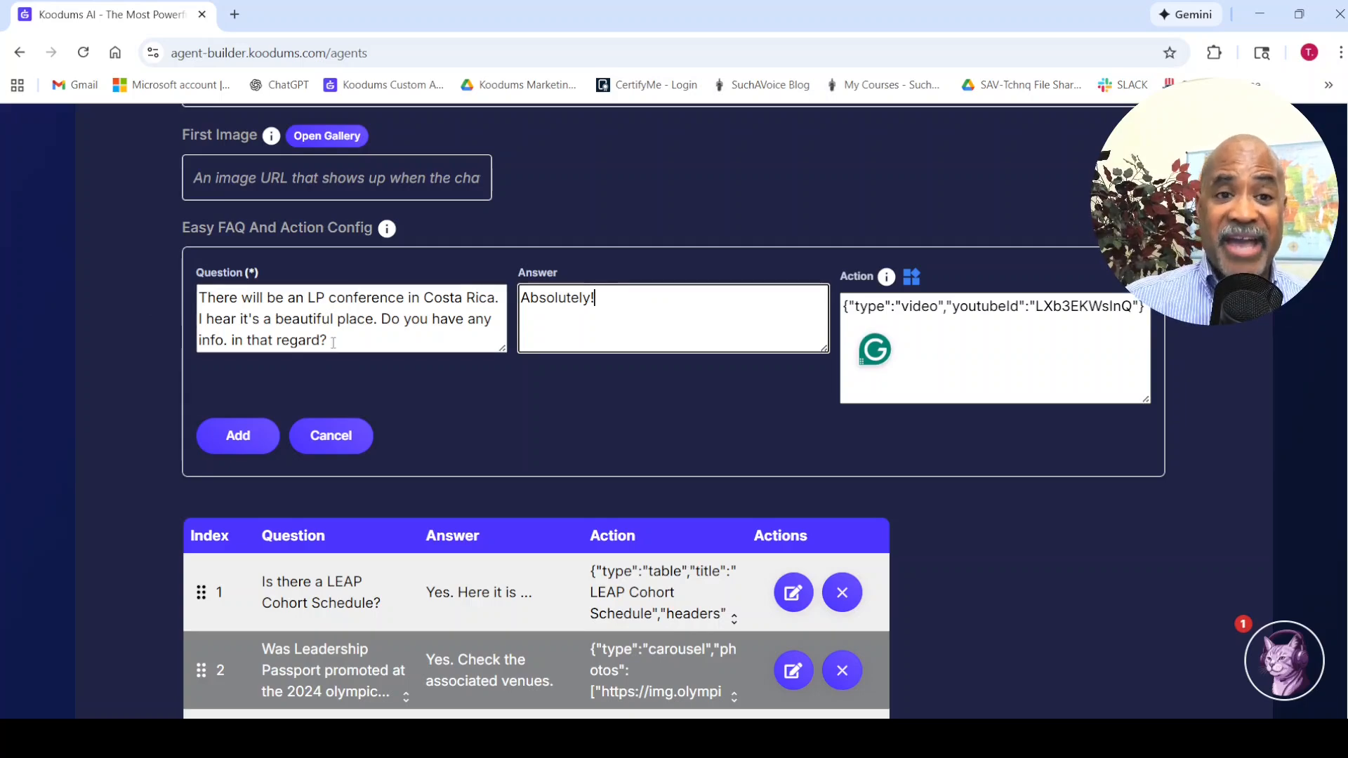
{"action": "left_click_drag", "start_coordinate": [334, 342], "coordinate": [196, 302]}
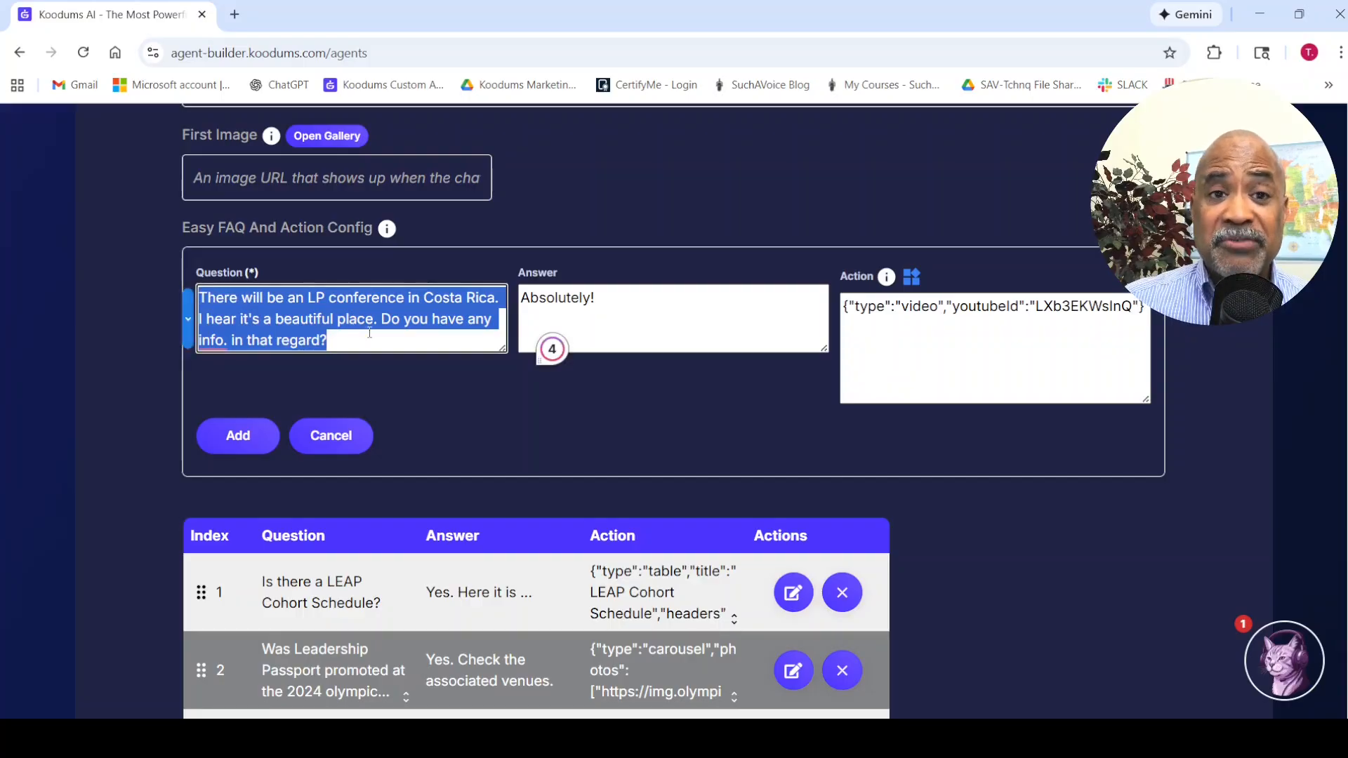
{"action": "left_click", "coordinate": [339, 341]}
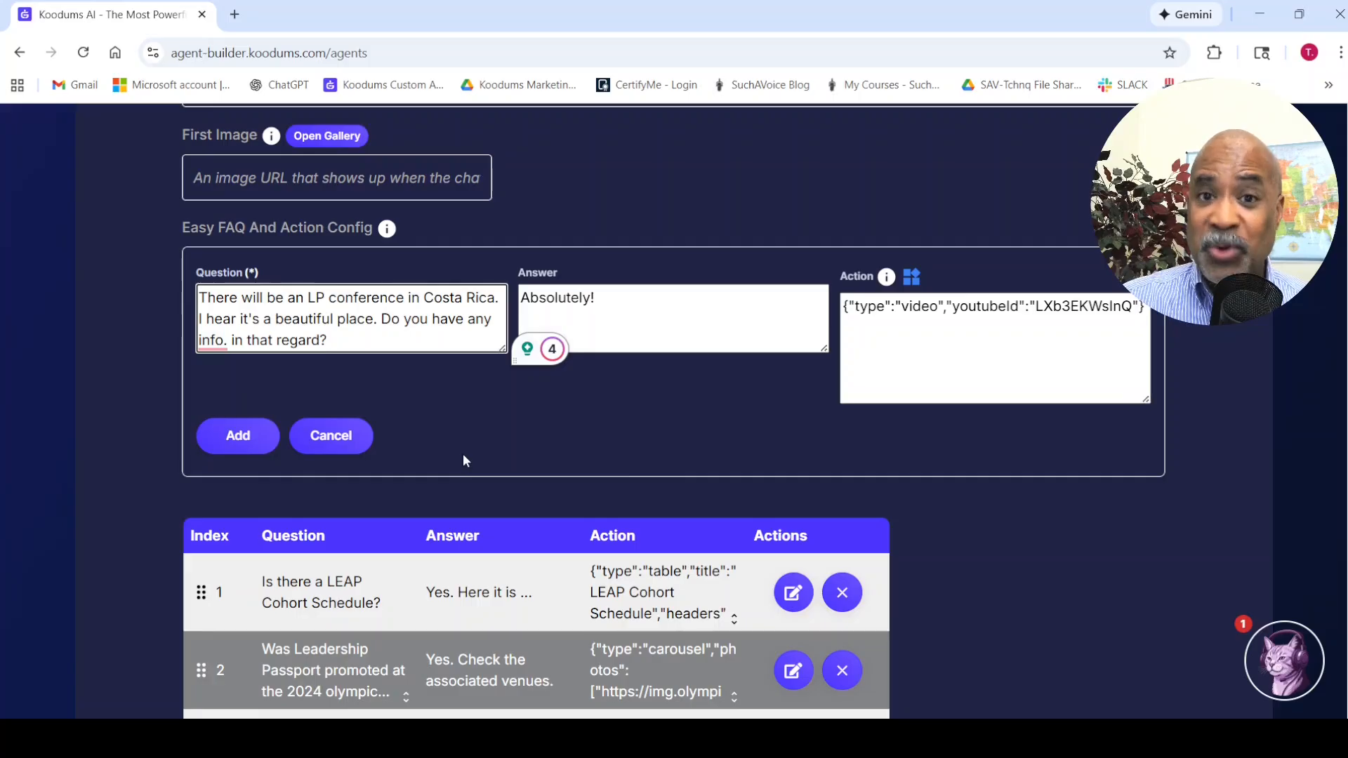
{"action": "left_click", "coordinate": [251, 441]}
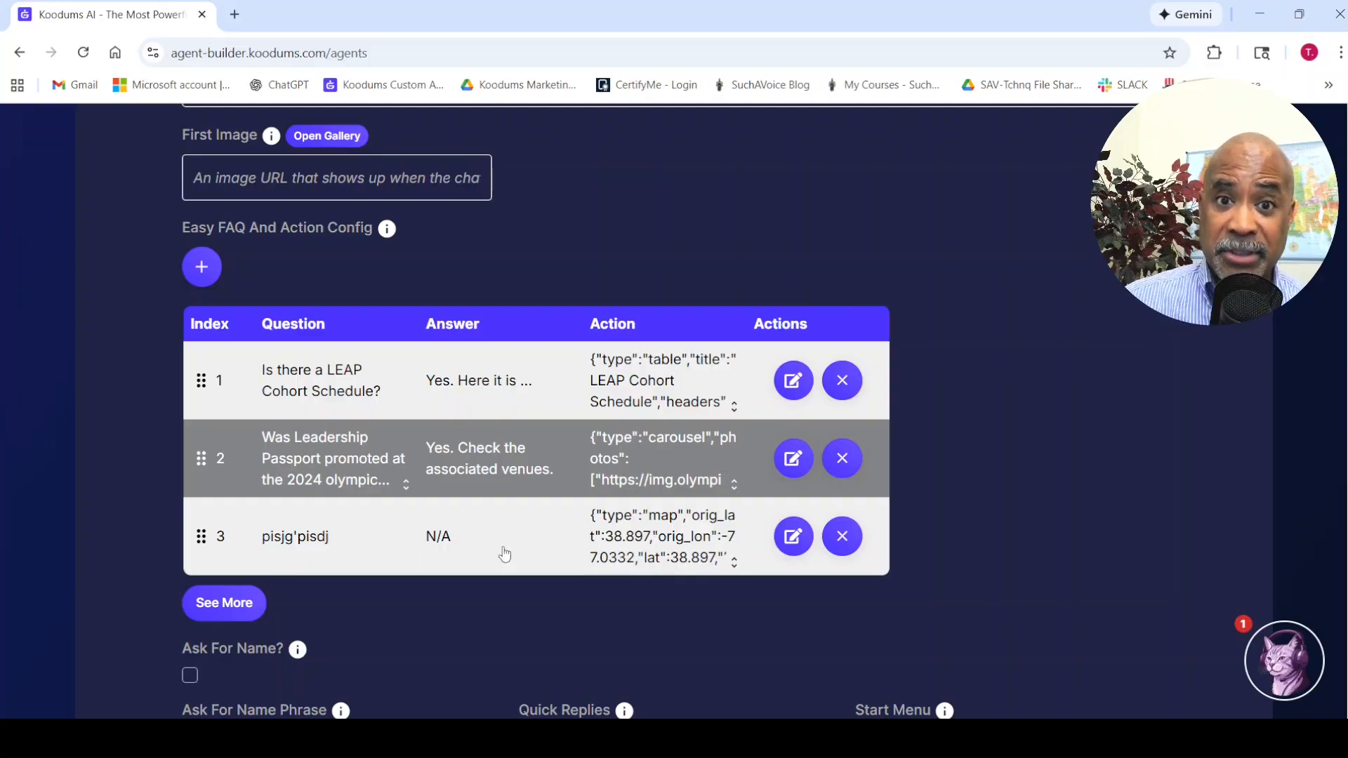
- Expand the full Easy FAQ list to review the Costa Rica conference entry, and save the agent's settings
{"action": "scroll", "coordinate": [951, 384], "scroll_direction": "down", "scroll_amount": 1}
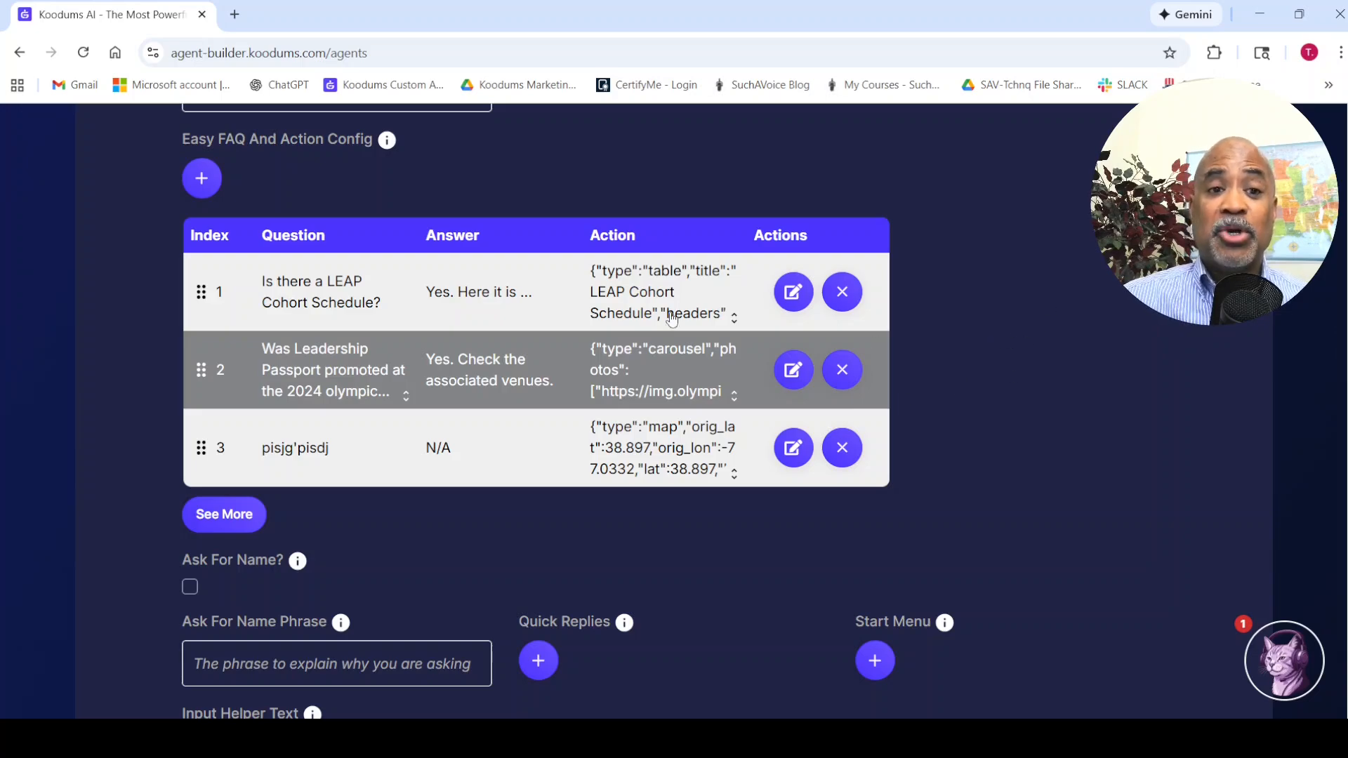
{"action": "left_click", "coordinate": [229, 516]}
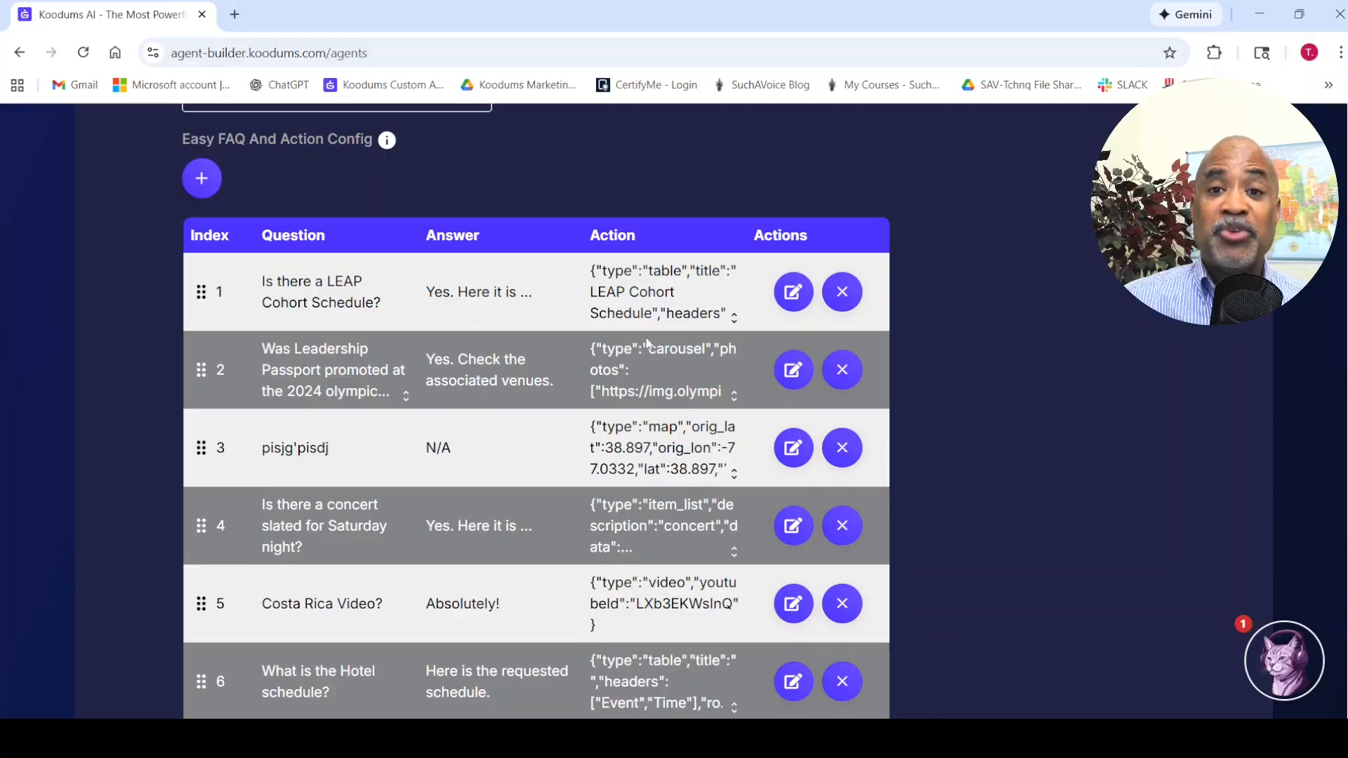
{"action": "scroll", "coordinate": [1004, 250], "scroll_direction": "down", "scroll_amount": 10}
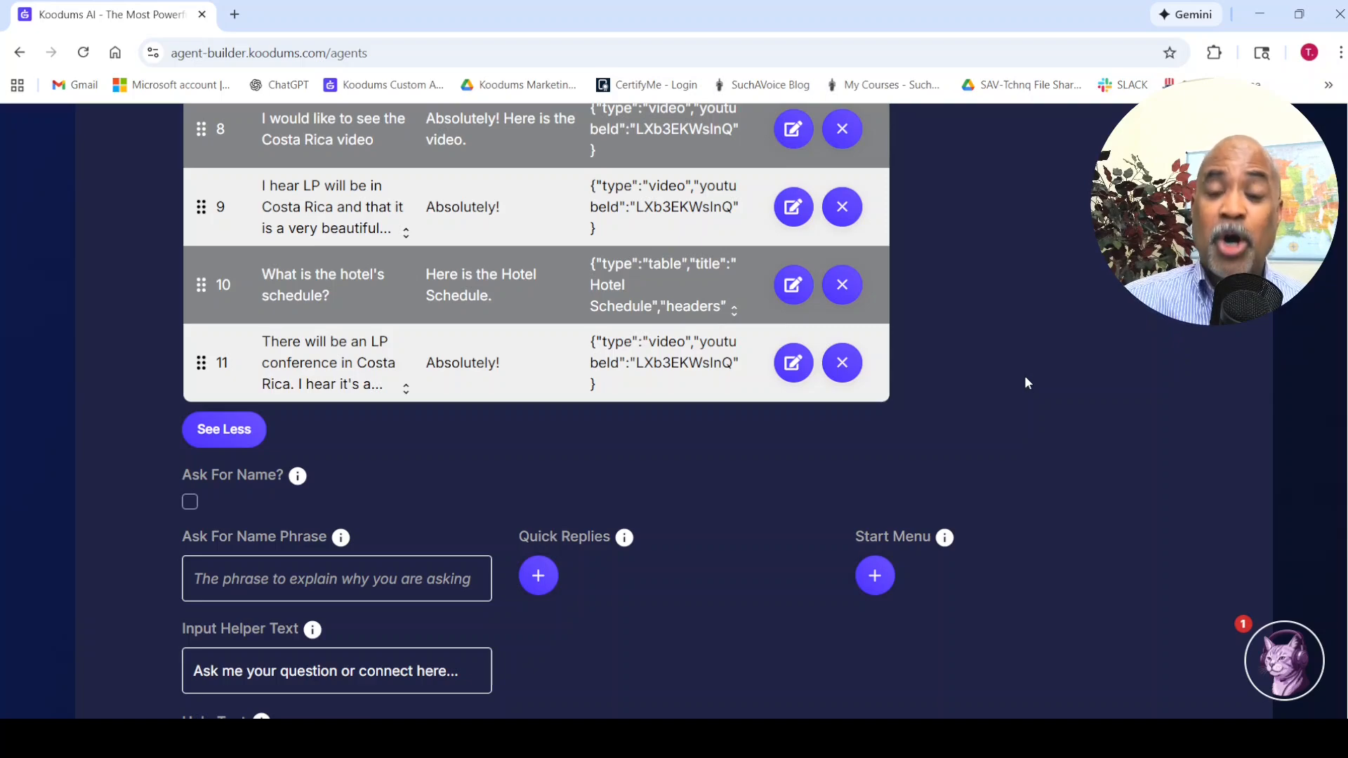
{"action": "scroll", "coordinate": [1025, 376], "scroll_direction": "down", "scroll_amount": 10}
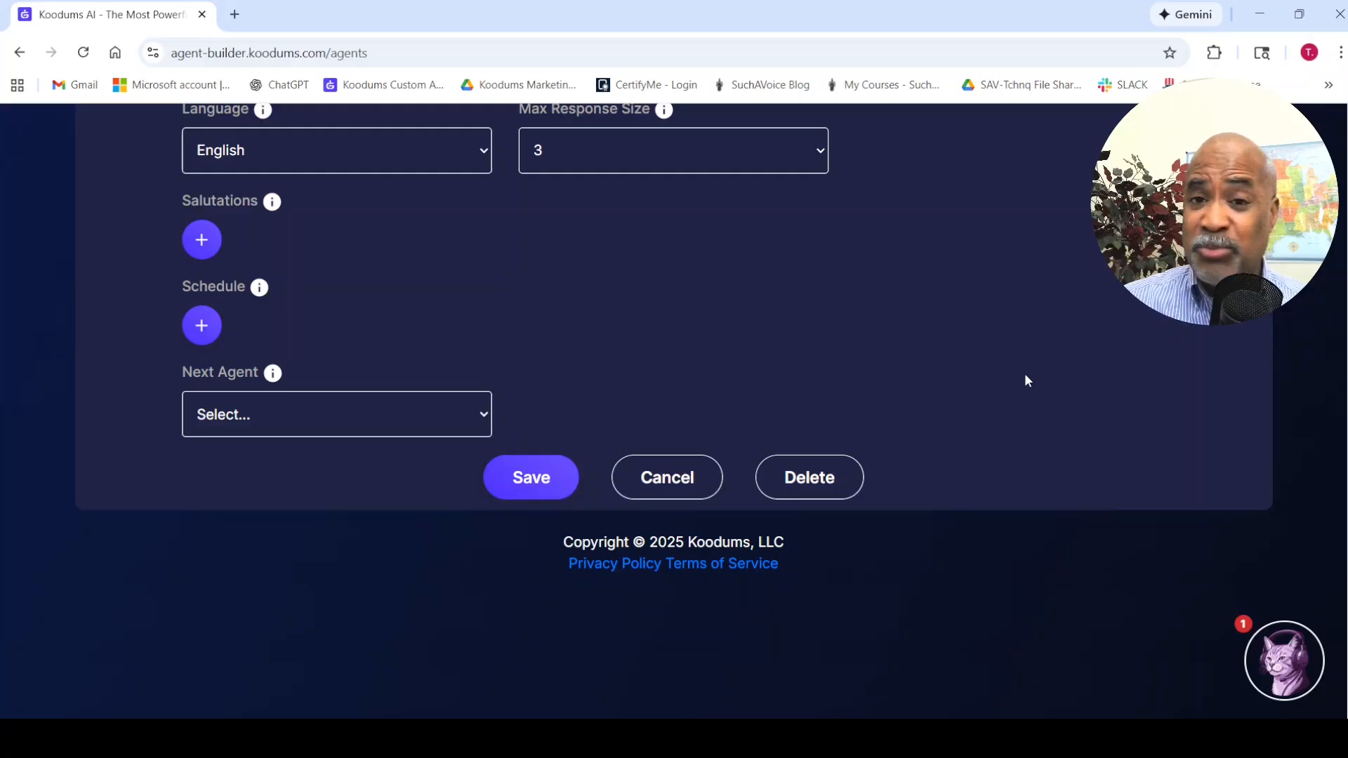
{"action": "left_click", "coordinate": [549, 487]}
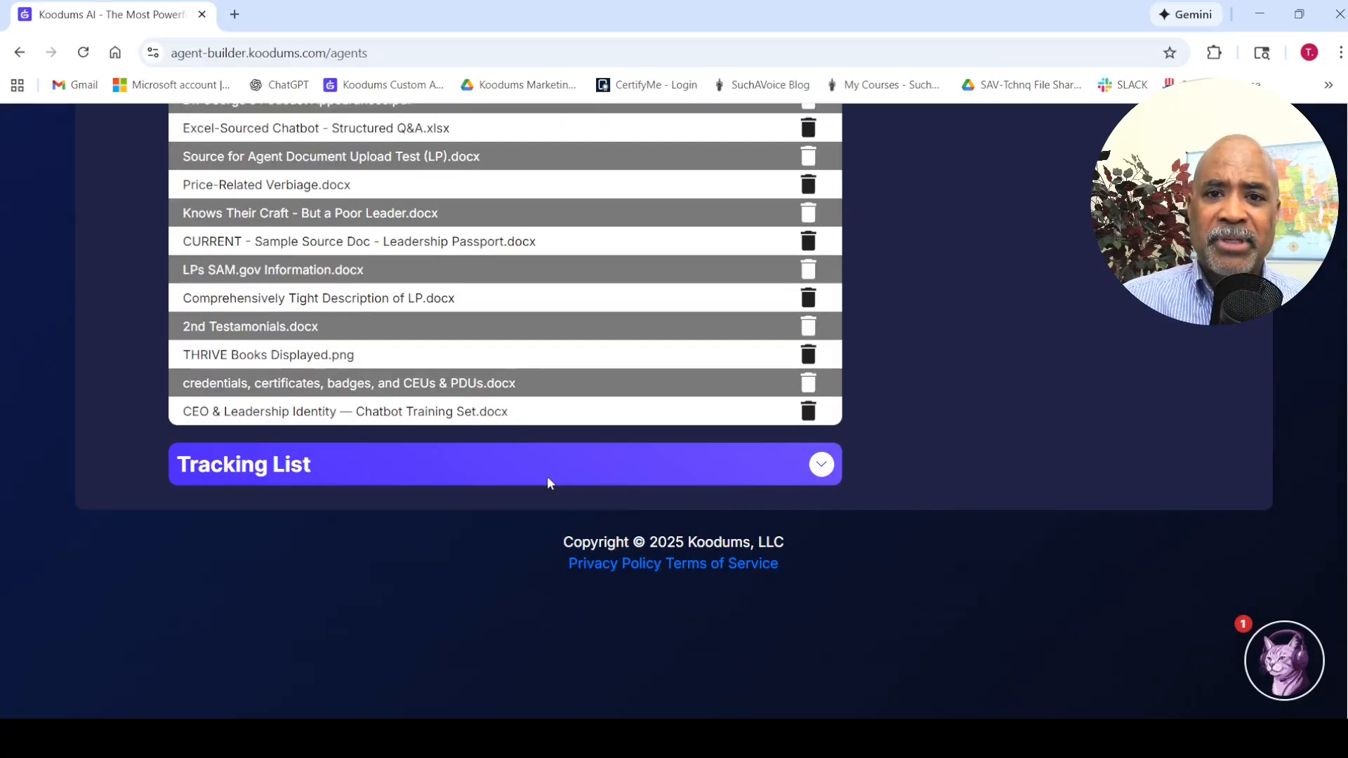
- Ask the LP Concierge chatbot "Costa Rico is very pretty? Any info on the place?" in its preview chat
{"action": "scroll", "coordinate": [1210, 419], "scroll_direction": "up", "scroll_amount": 4}
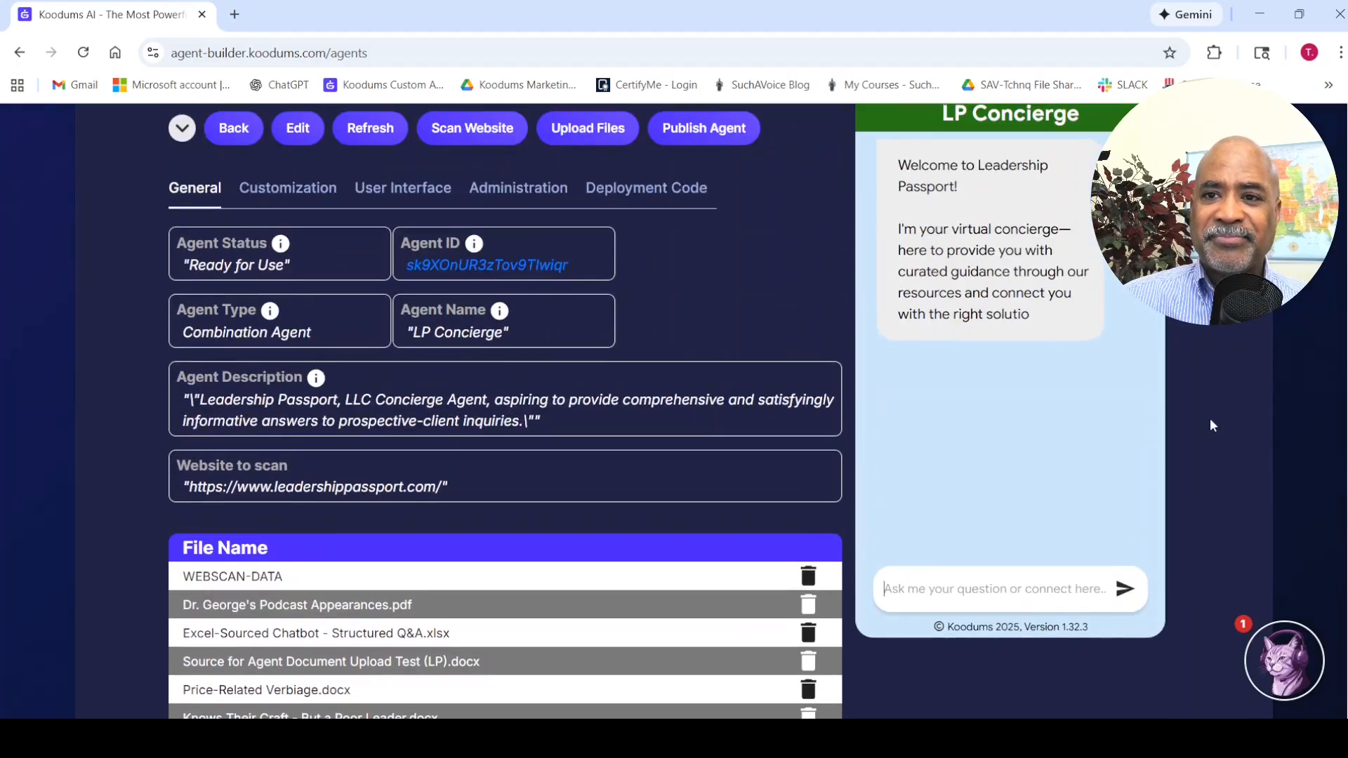
{"action": "scroll", "coordinate": [1210, 419], "scroll_direction": "down", "scroll_amount": 1}
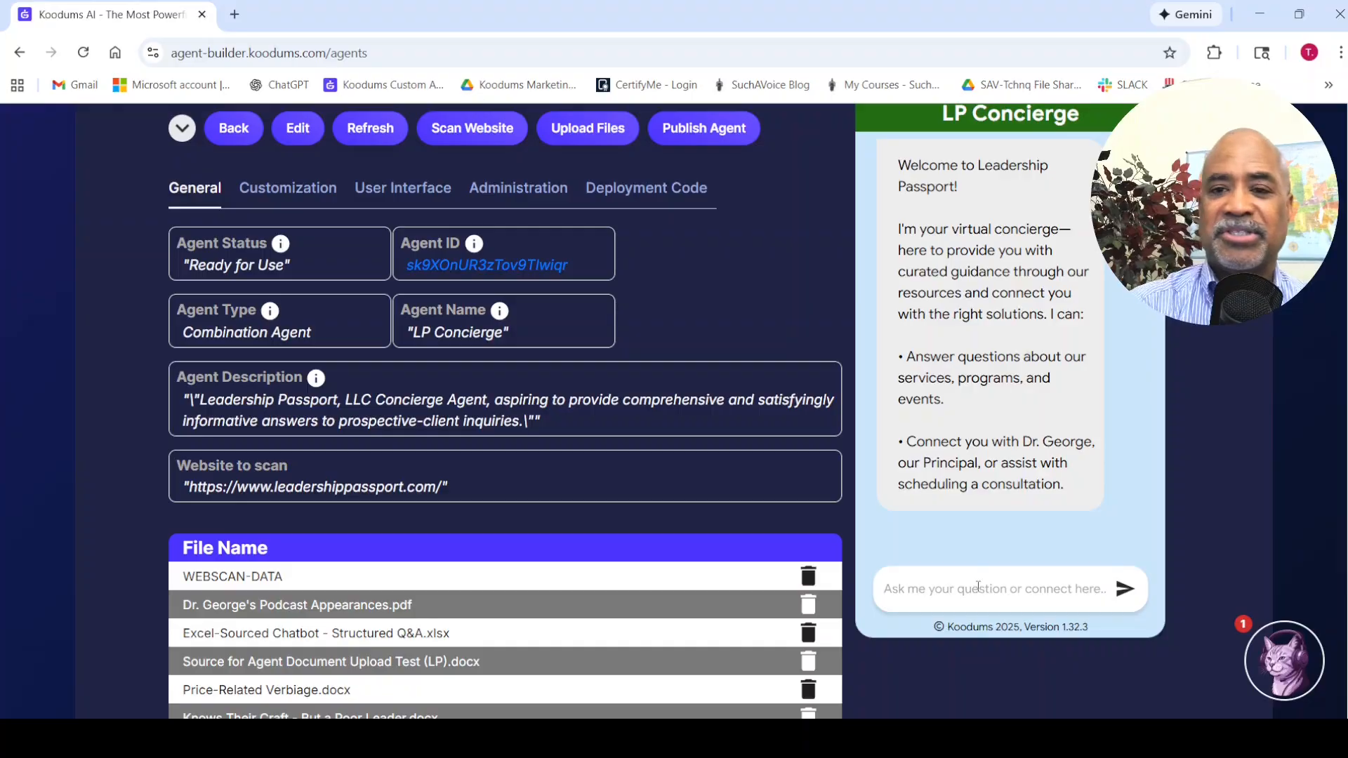
{"action": "type", "text": "Costa Rico is ve"}
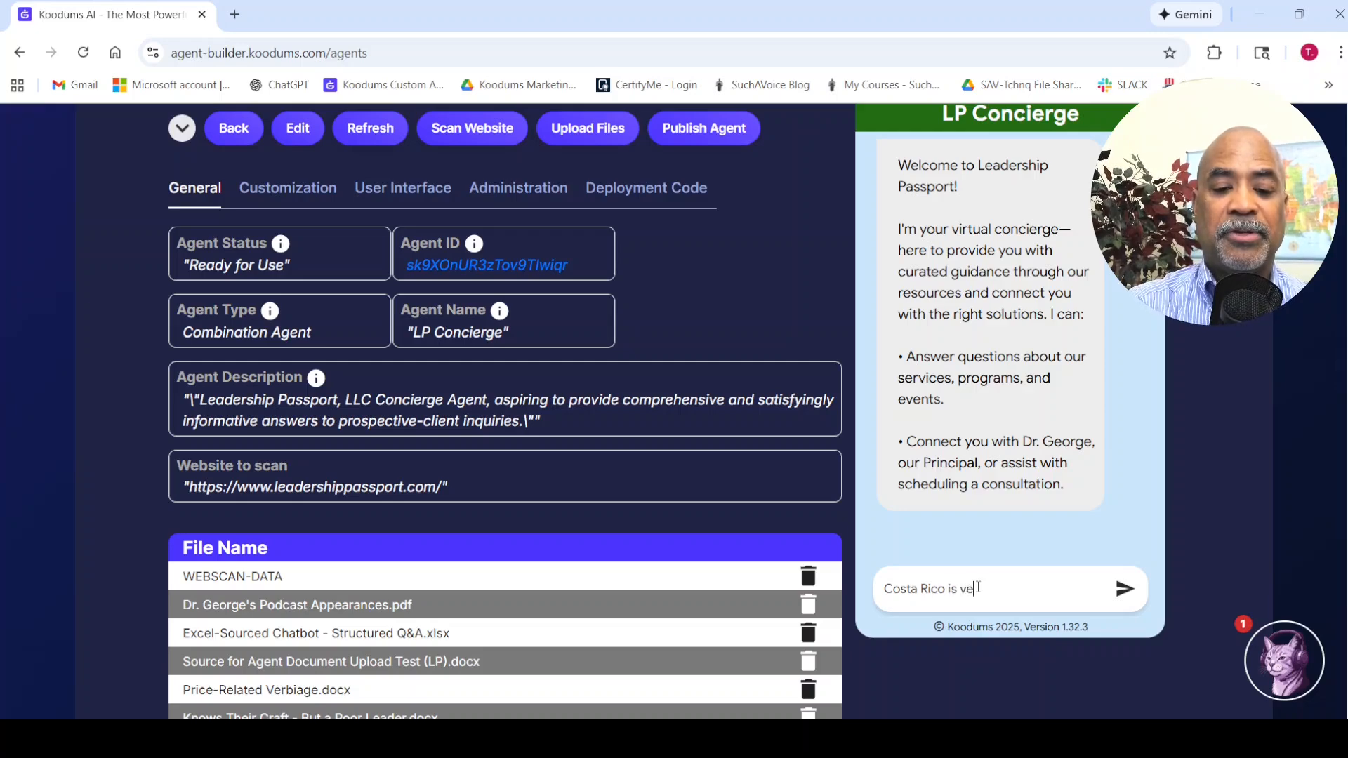
{"action": "type", "text": "ry pretty"}
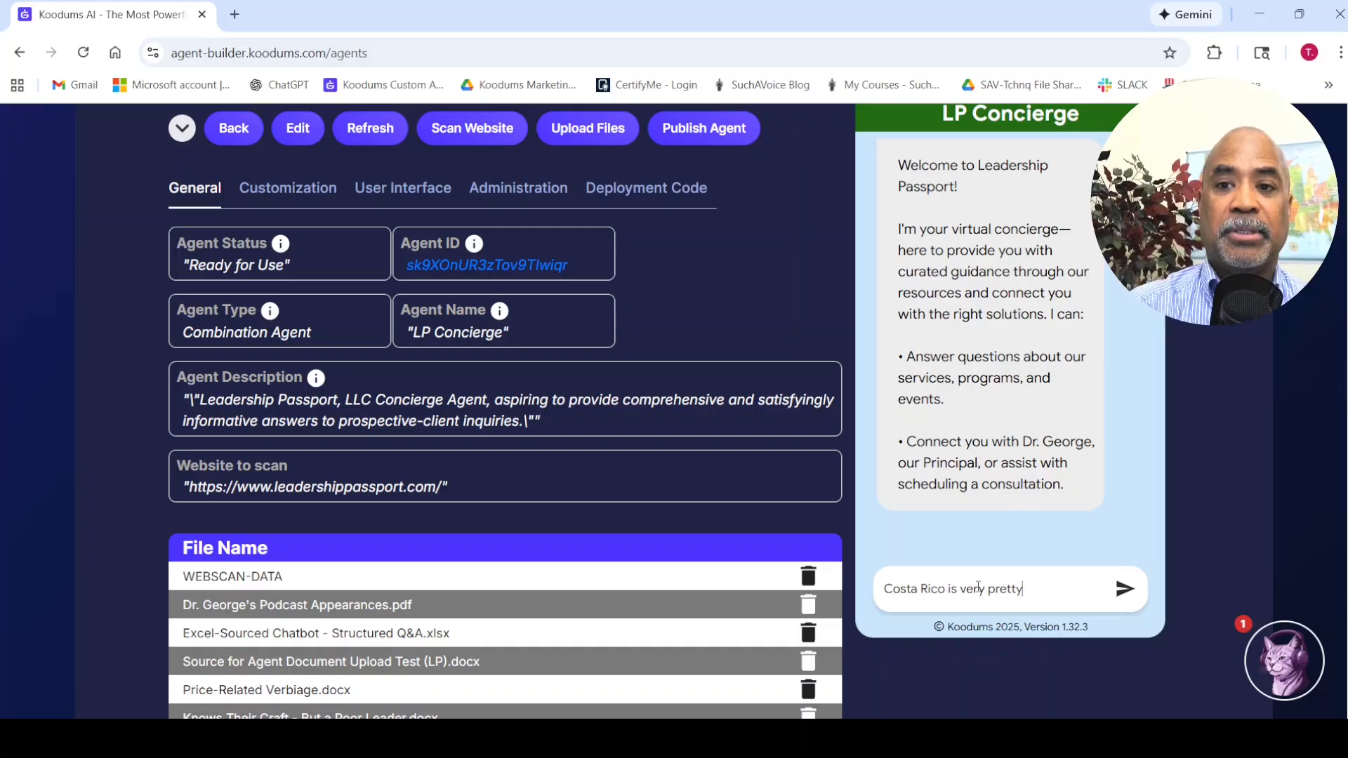
{"action": "type", "text": "?"}
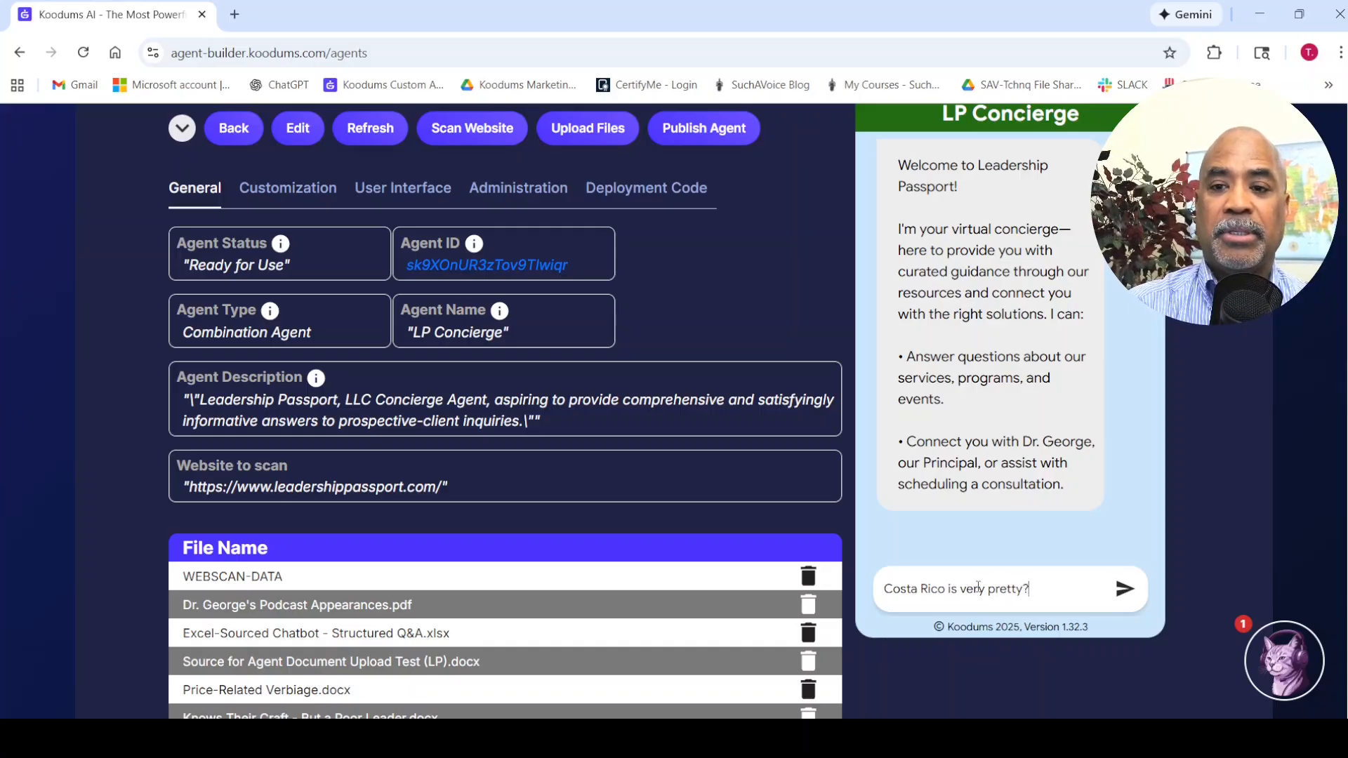
{"action": "type", "text": " N"}
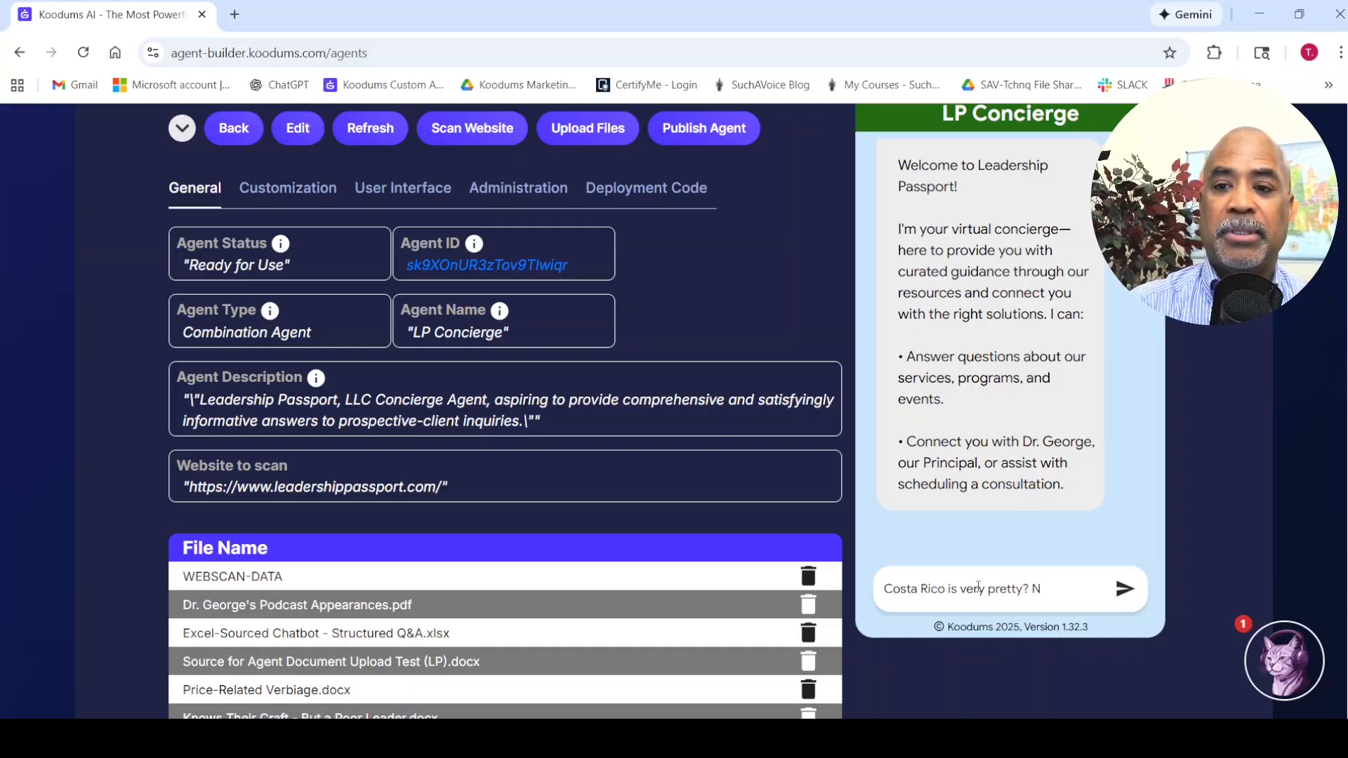
{"action": "key", "text": "BackSpace"}
{"action": "type", "text": "Any "}
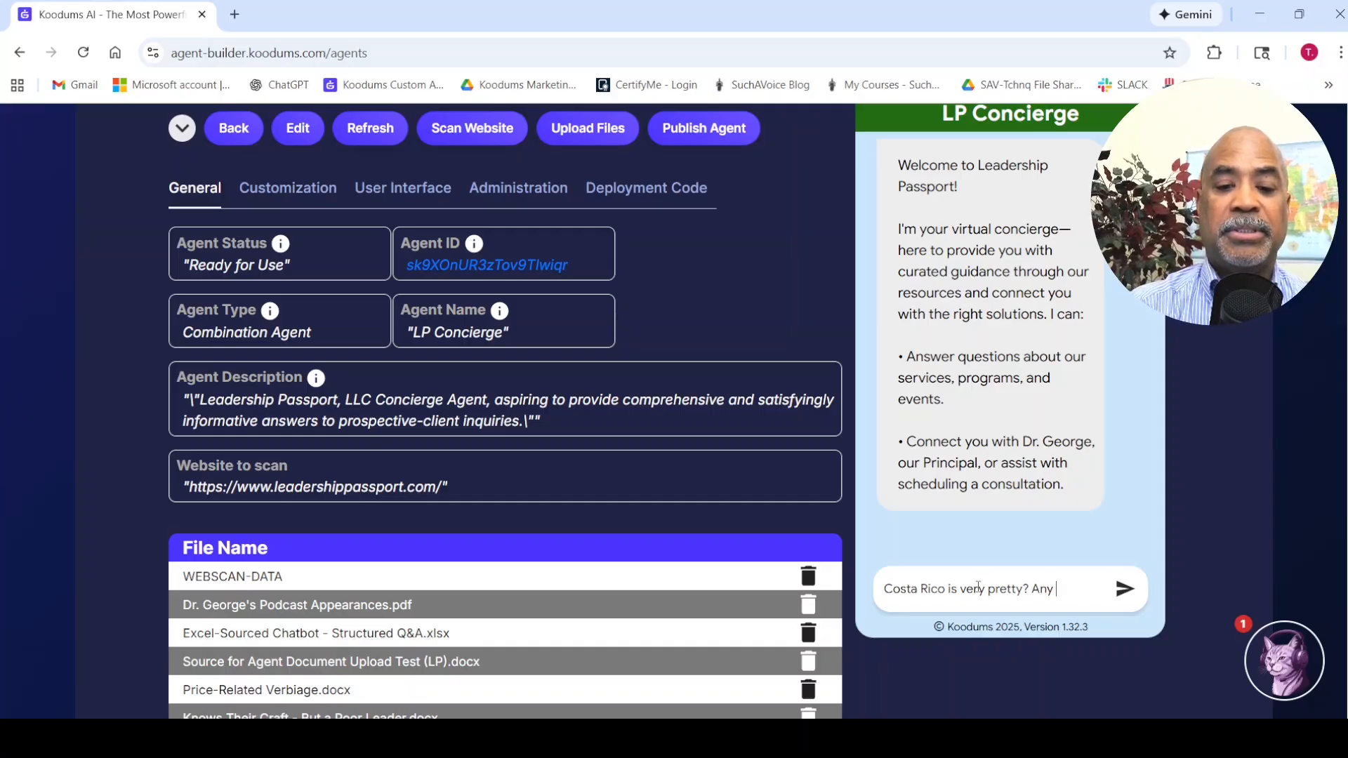
{"action": "type", "text": "info on the place"}
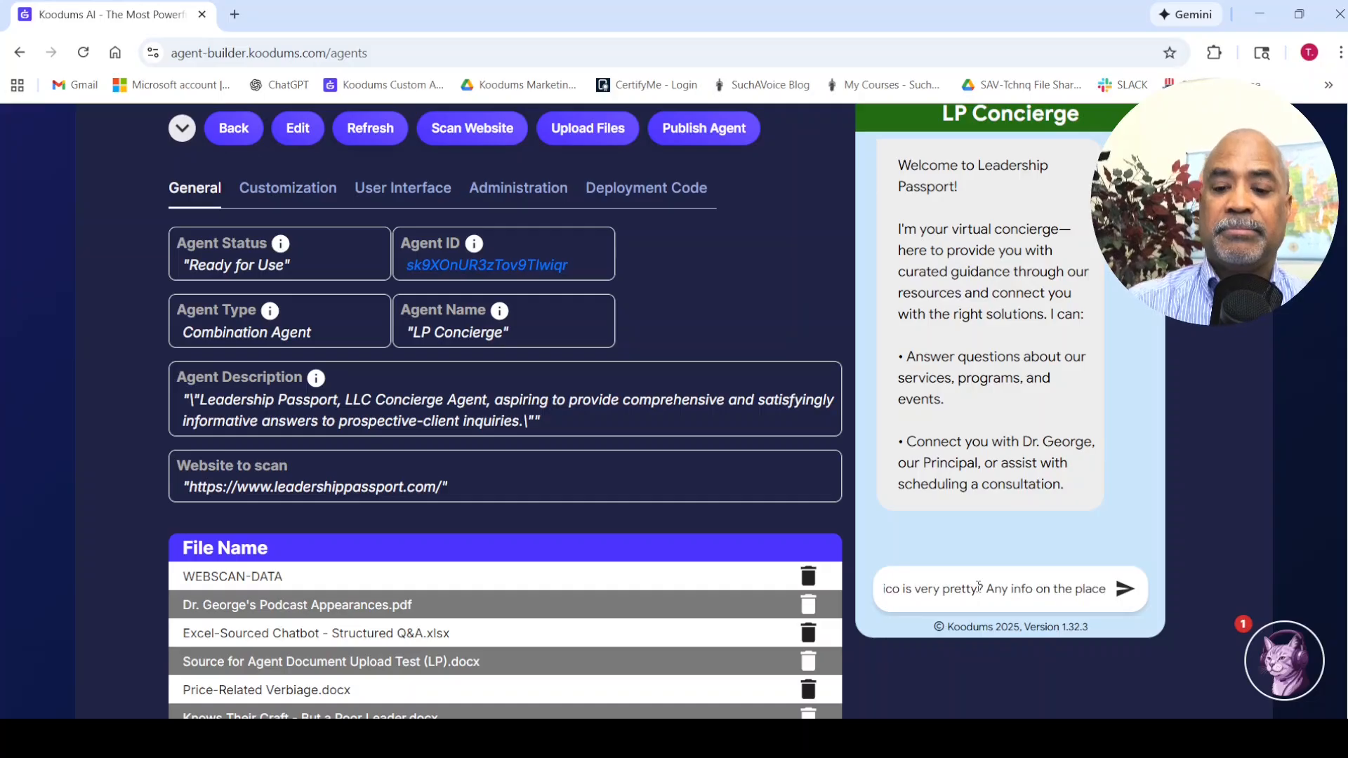
{"action": "type", "text": "?"}
{"action": "key", "text": "Return"}
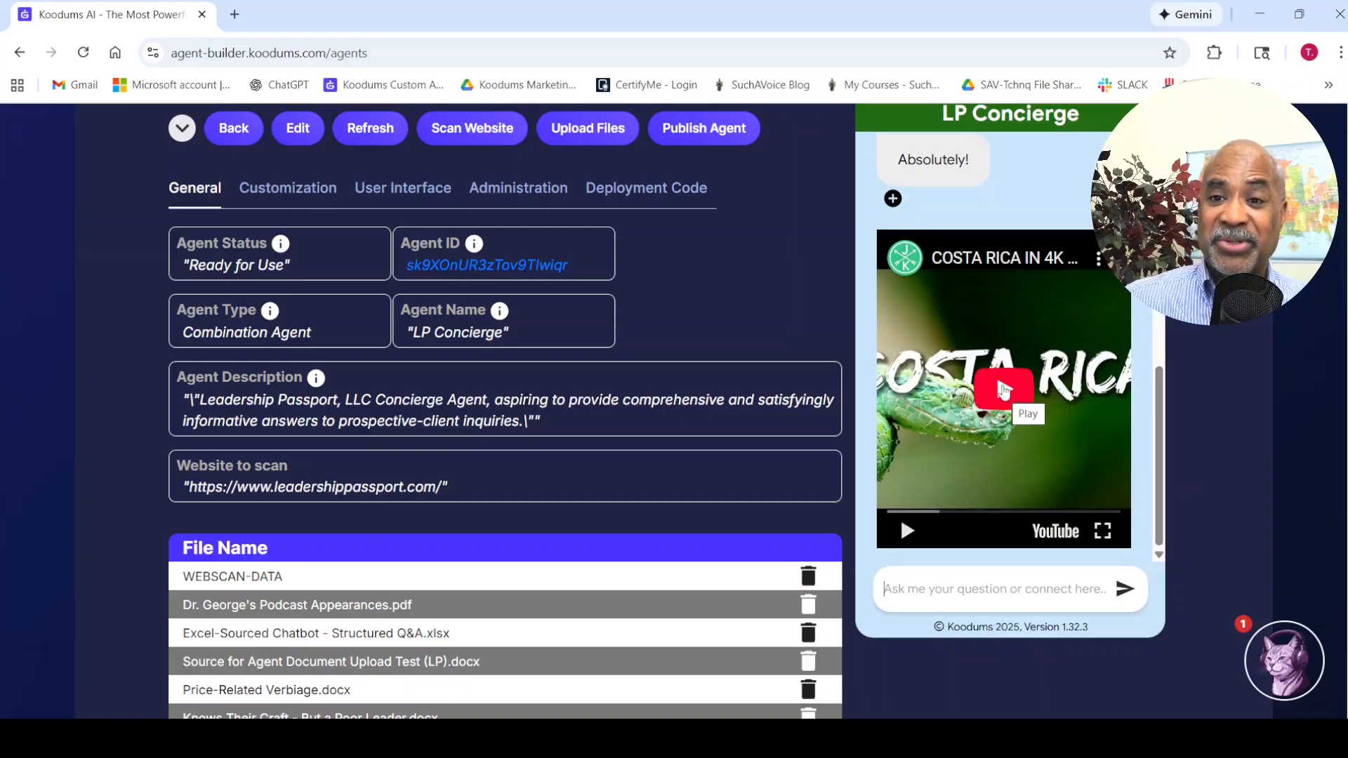
- Play the embedded Costa Rica video in the chatbot's reply, skip to near its end, and pause it
{"action": "left_click", "coordinate": [1005, 390]}
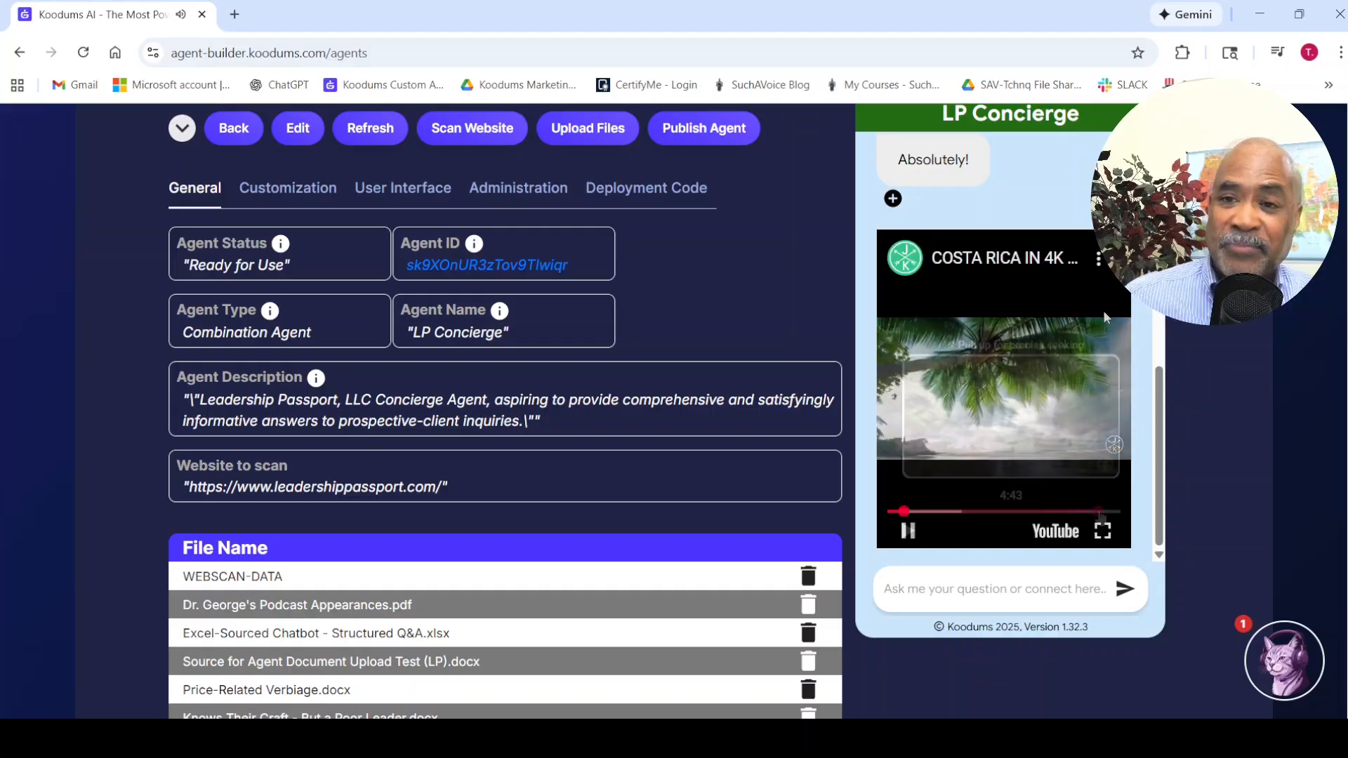
{"action": "left_click", "coordinate": [1101, 511]}
{"action": "left_click", "coordinate": [908, 531]}
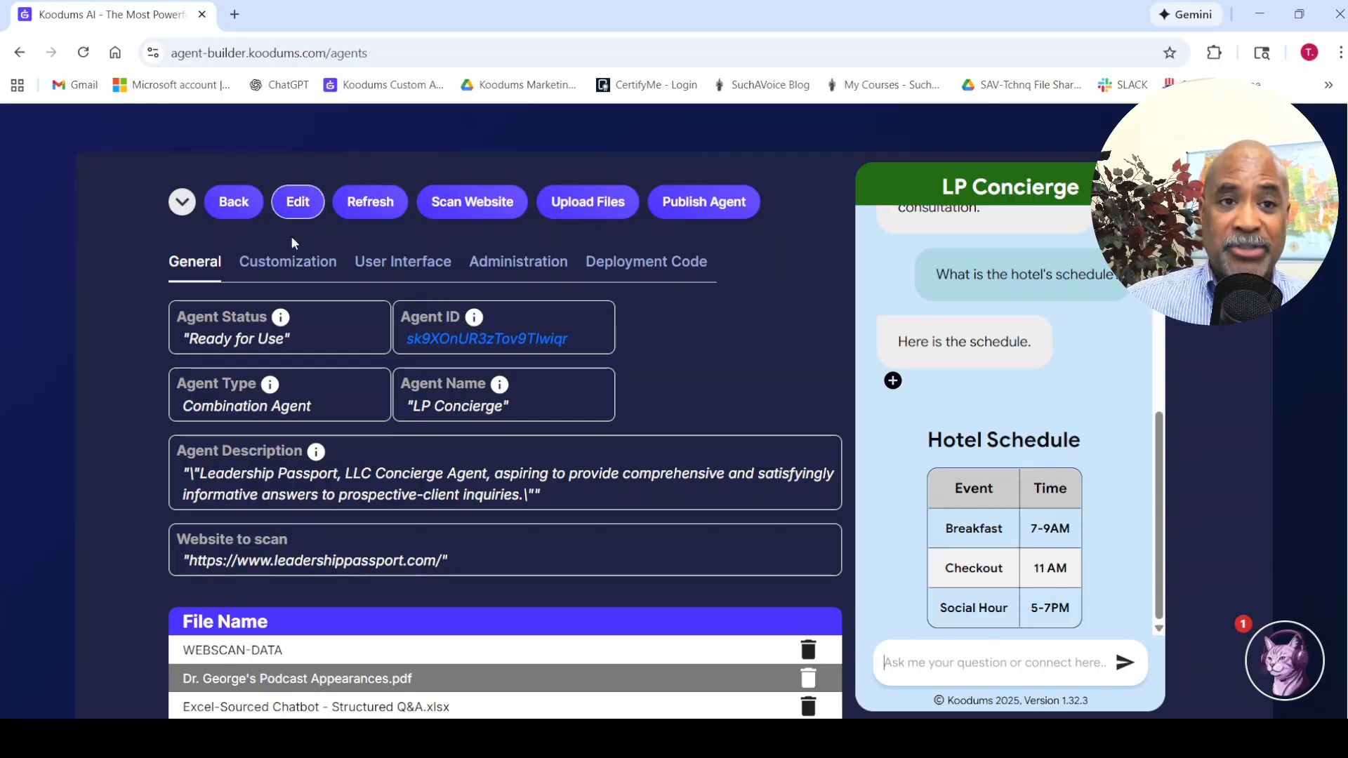
- Open the agent's customization settings and review its prompt, first phrase, and Easy FAQ and Action Config entries
{"action": "left_click", "coordinate": [308, 265]}
{"action": "scroll", "coordinate": [436, 261], "scroll_direction": "down", "scroll_amount": 4}
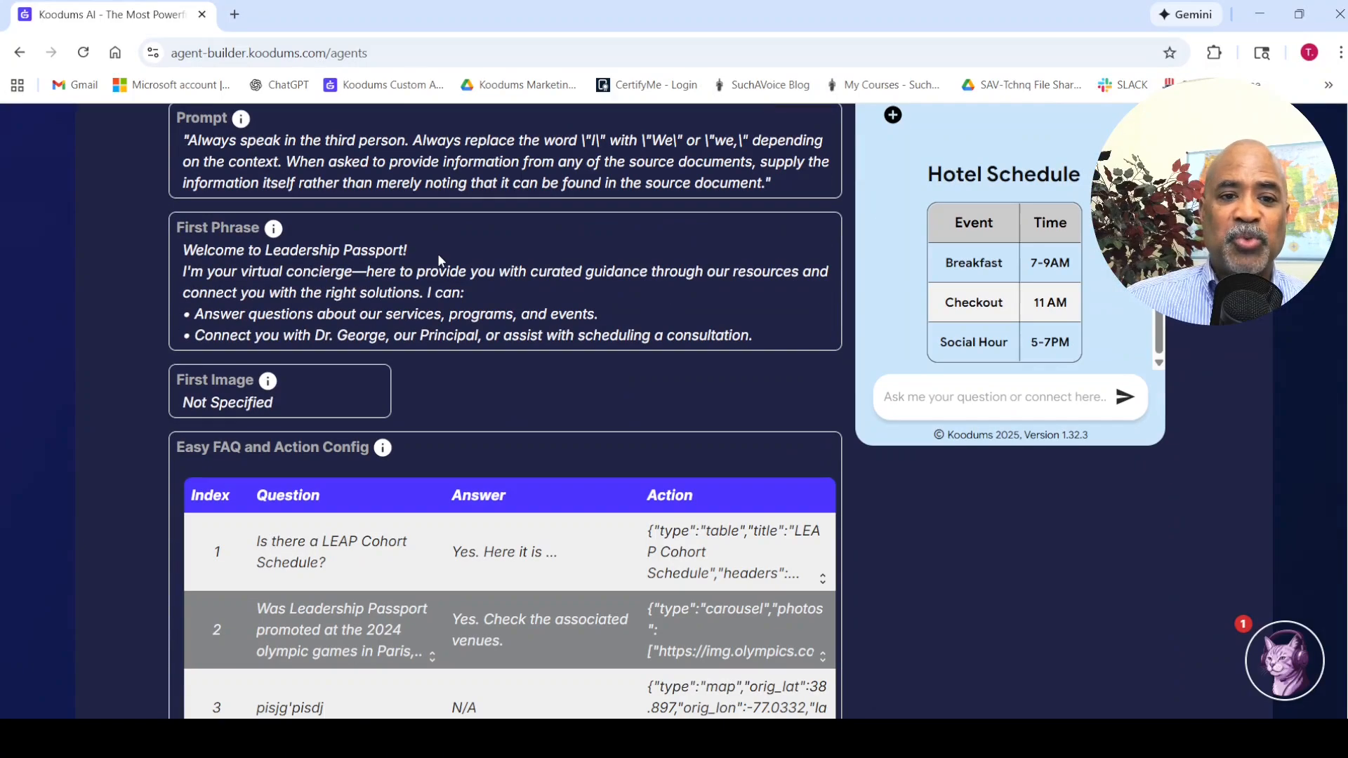
{"action": "scroll", "coordinate": [486, 247], "scroll_direction": "up", "scroll_amount": 4}
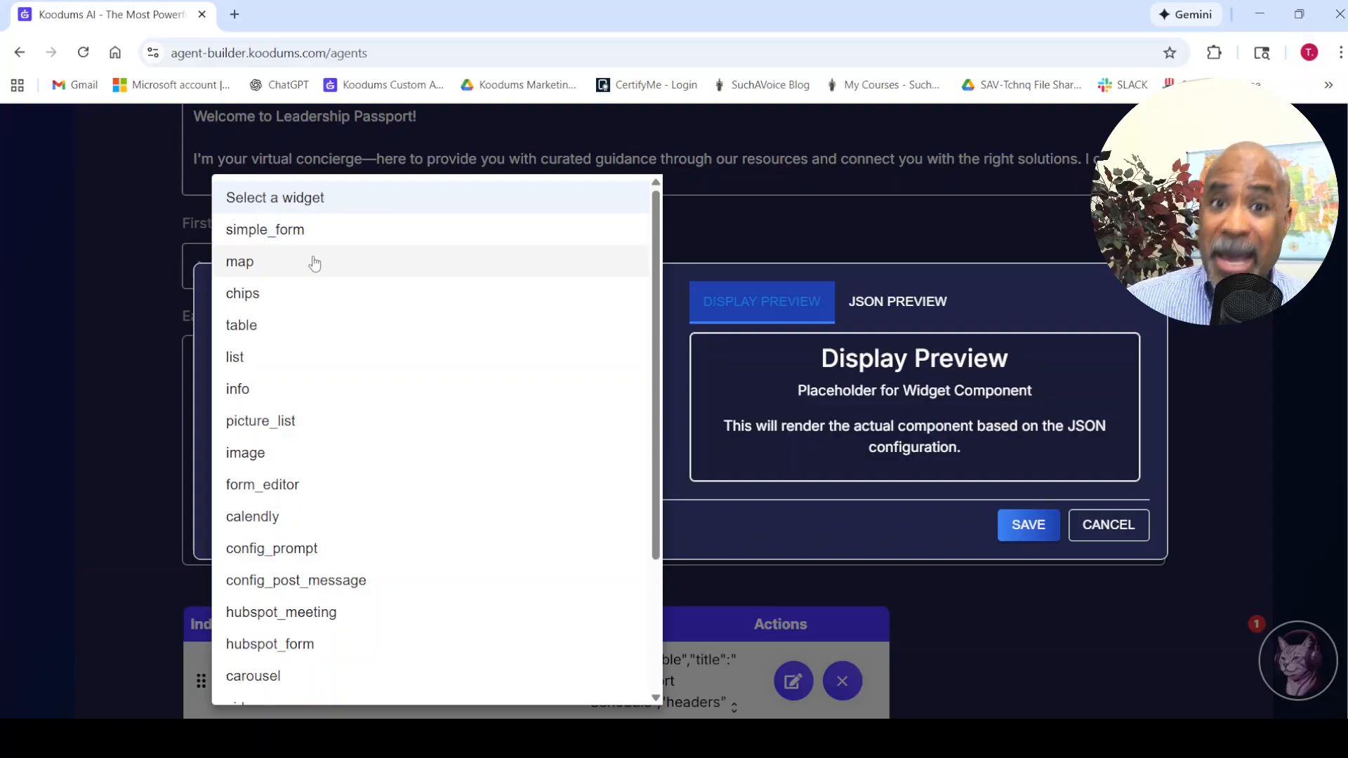
- Preview the map widget in the widget configuration and browse the list of available widget types through to its end
{"action": "left_click", "coordinate": [281, 272]}
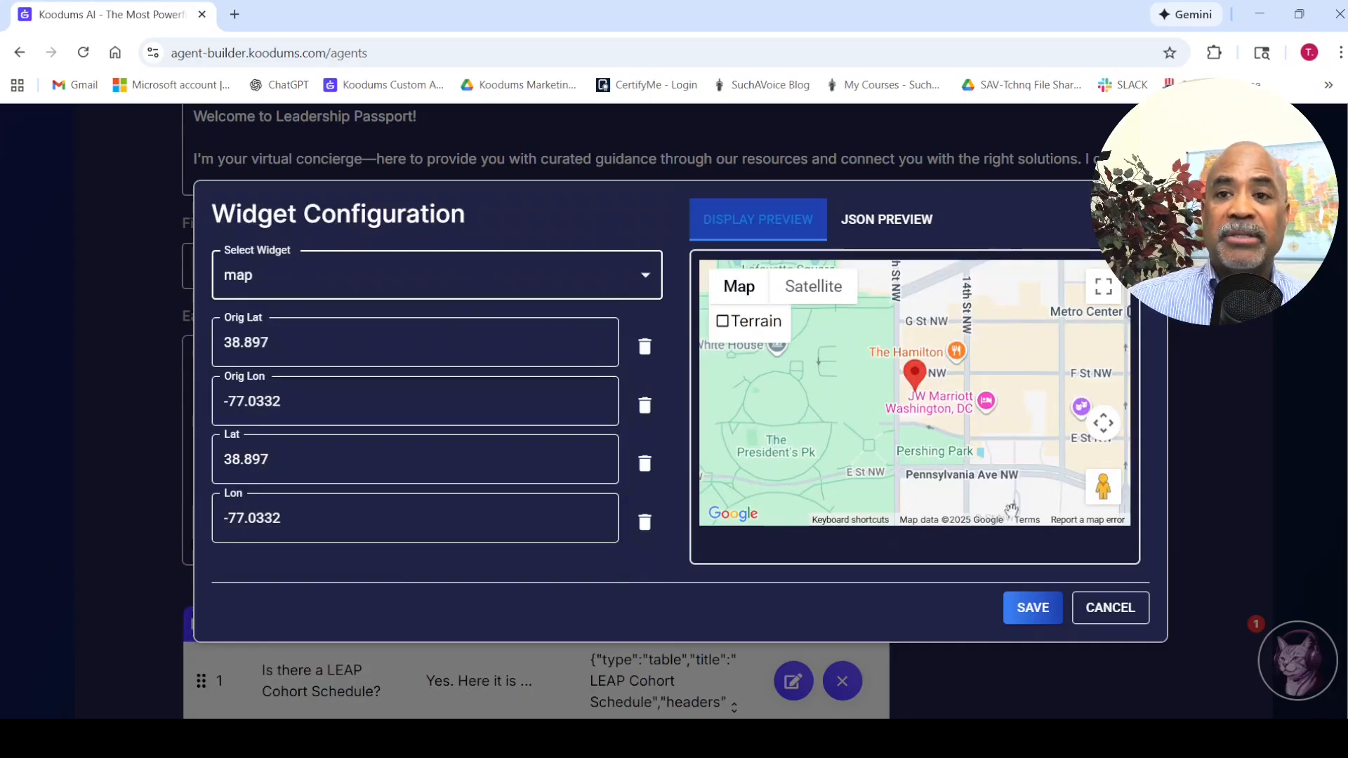
{"action": "left_click", "coordinate": [645, 356]}
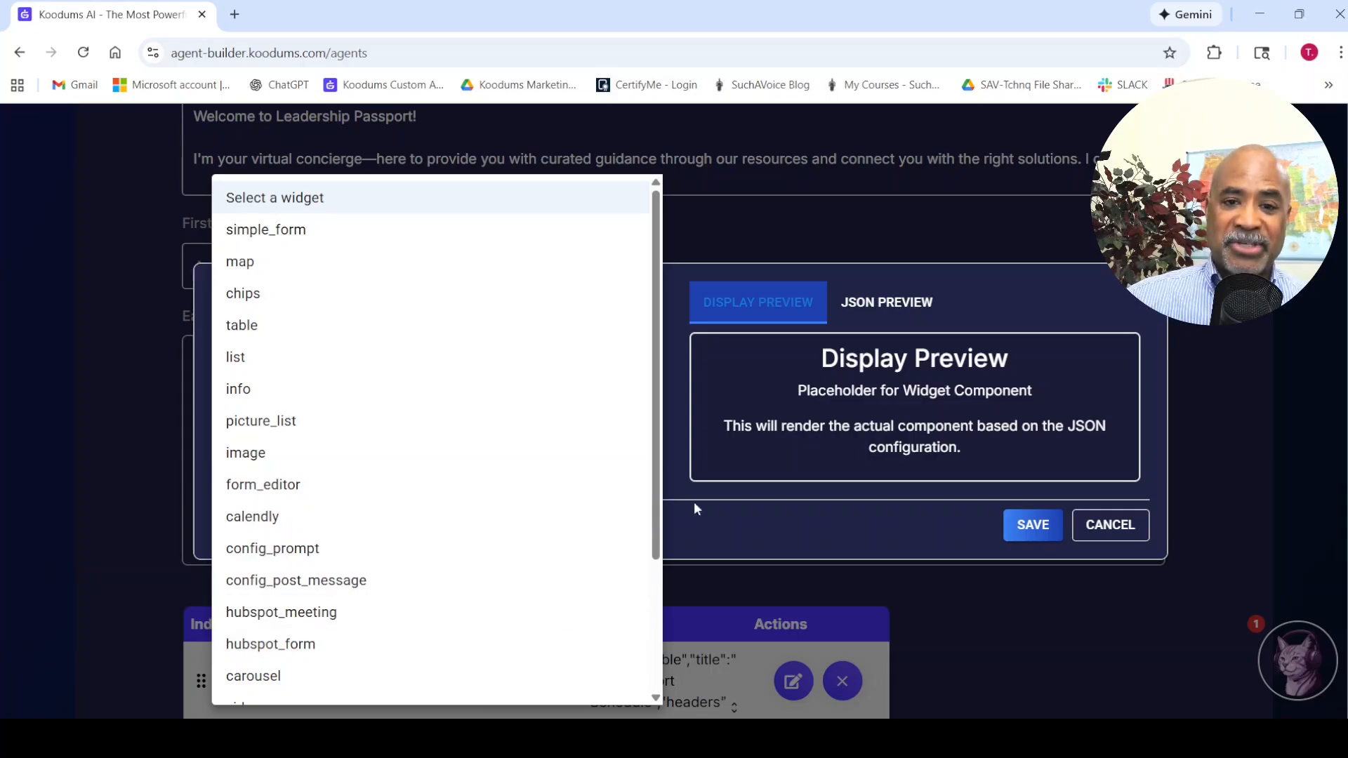
{"action": "left_click_drag", "start_coordinate": [657, 525], "coordinate": [671, 653]}
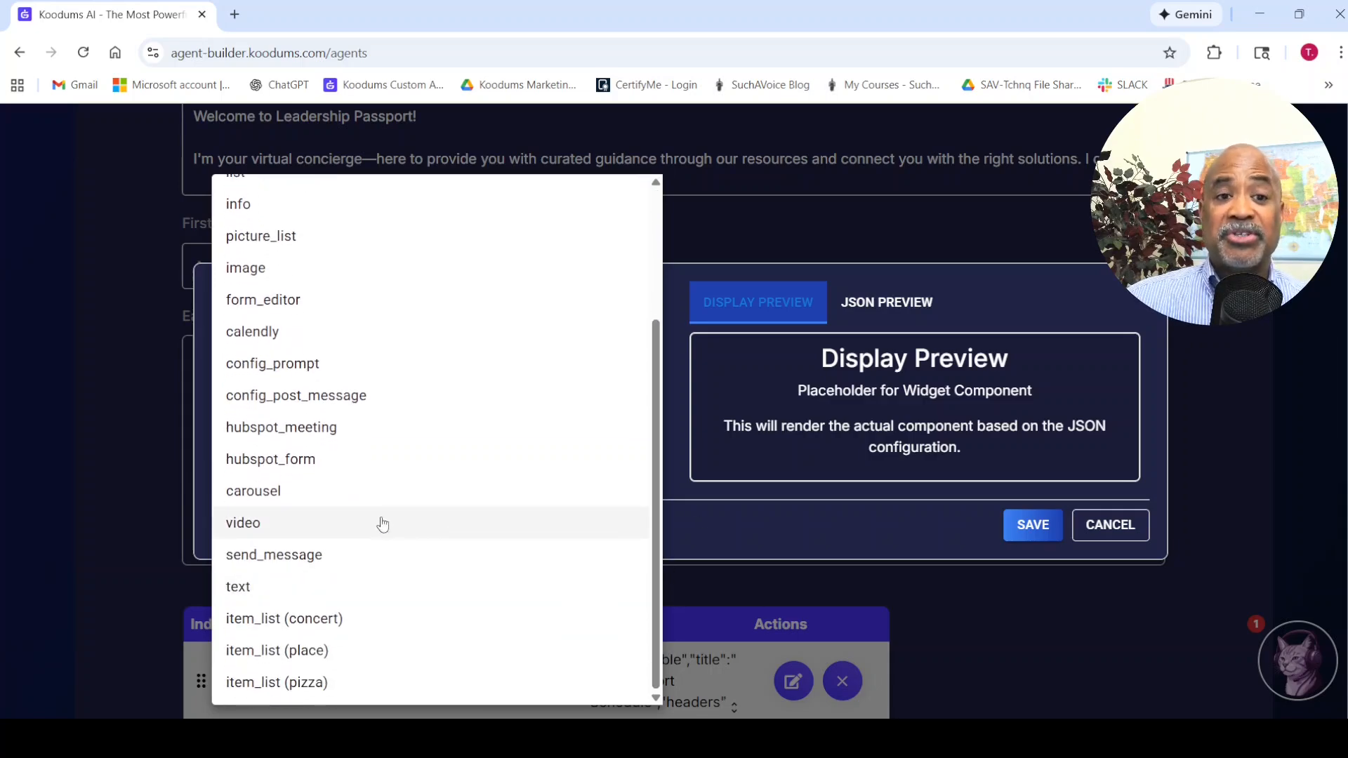